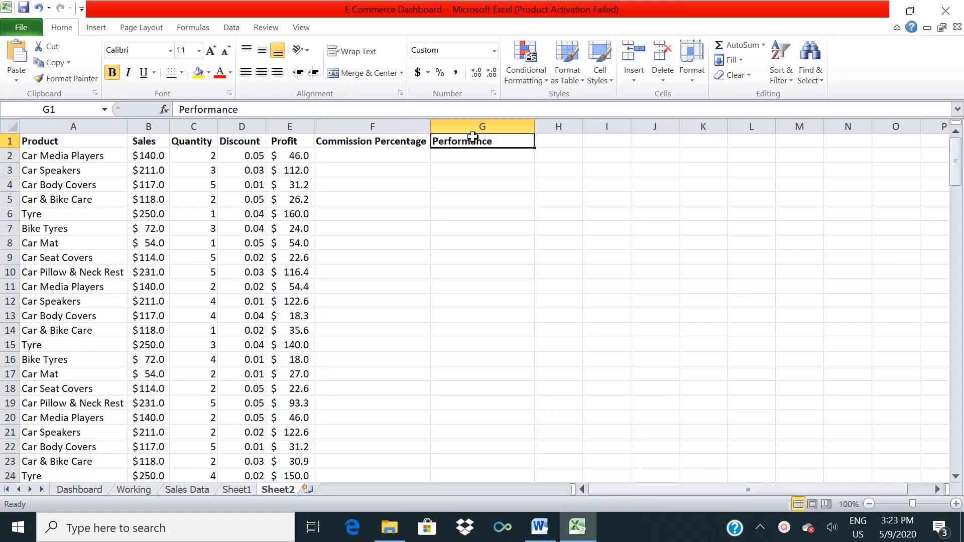
Highlight the Sales and Profit columns together on Sheet2
click(306, 122)
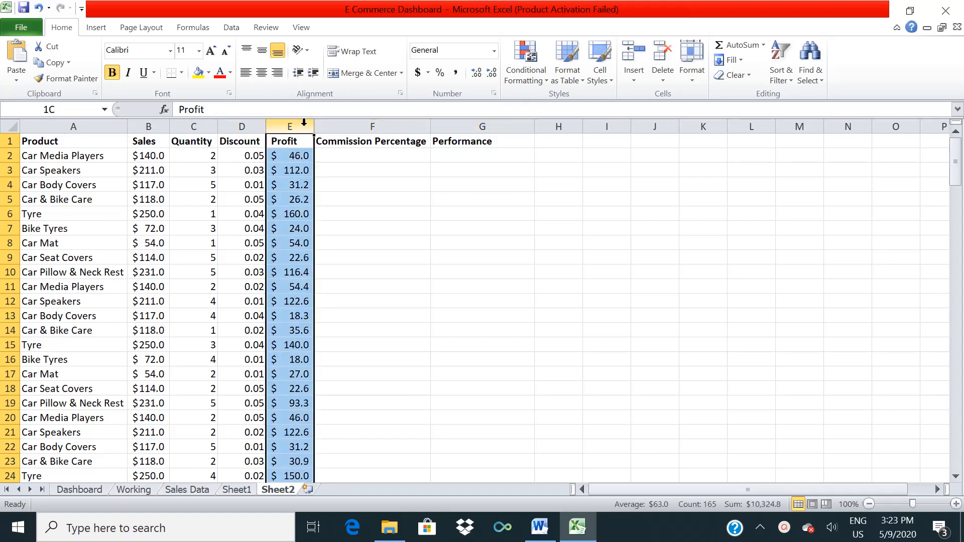
click(136, 124)
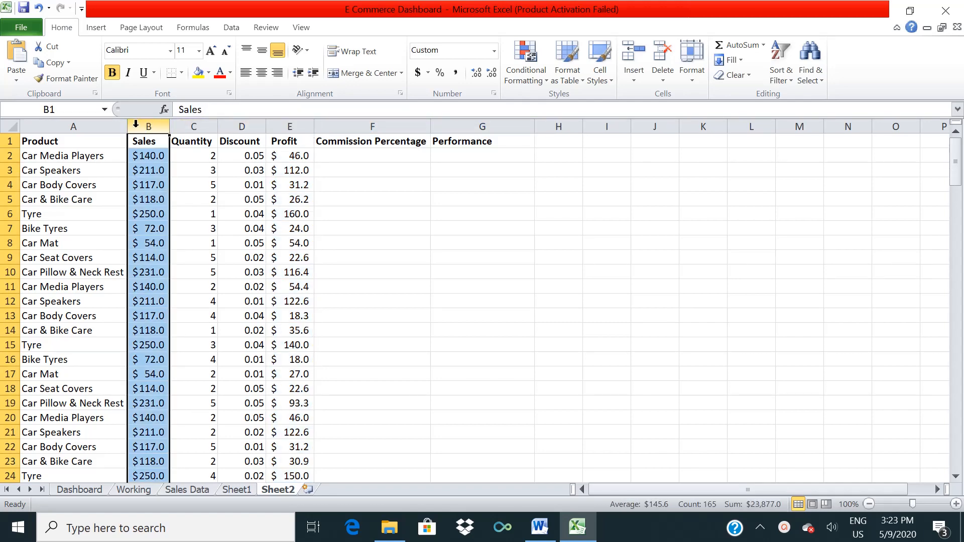
ctrl+click(283, 122)
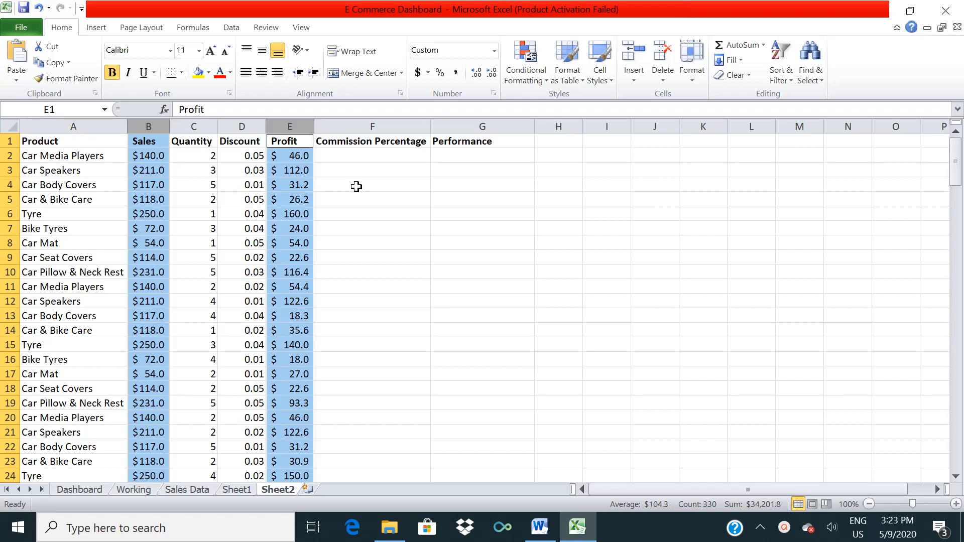
Open cell F2 under Commission Percentage for editing, and switch to the Word document to review the commission criteria of exercise 1
drag(356, 187, 367, 159)
click(367, 159)
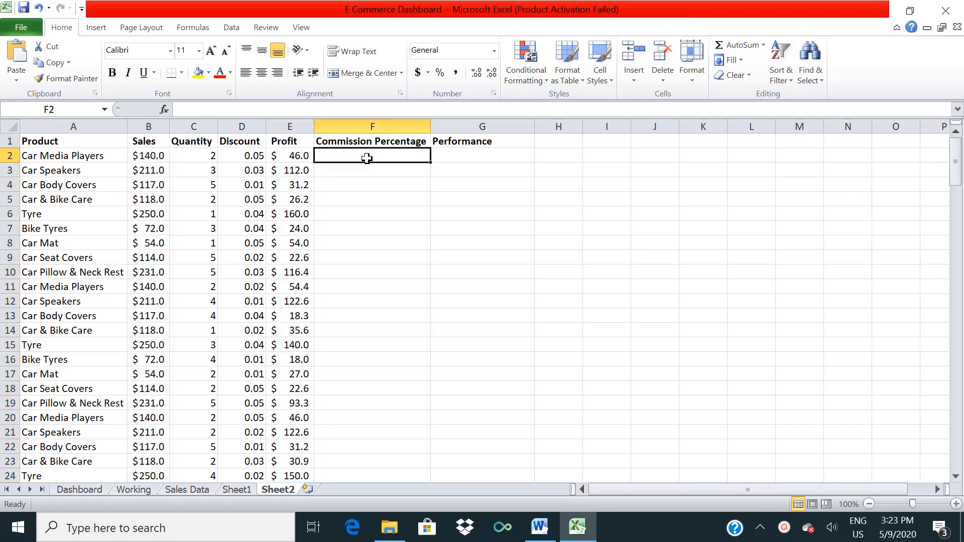
click(298, 112)
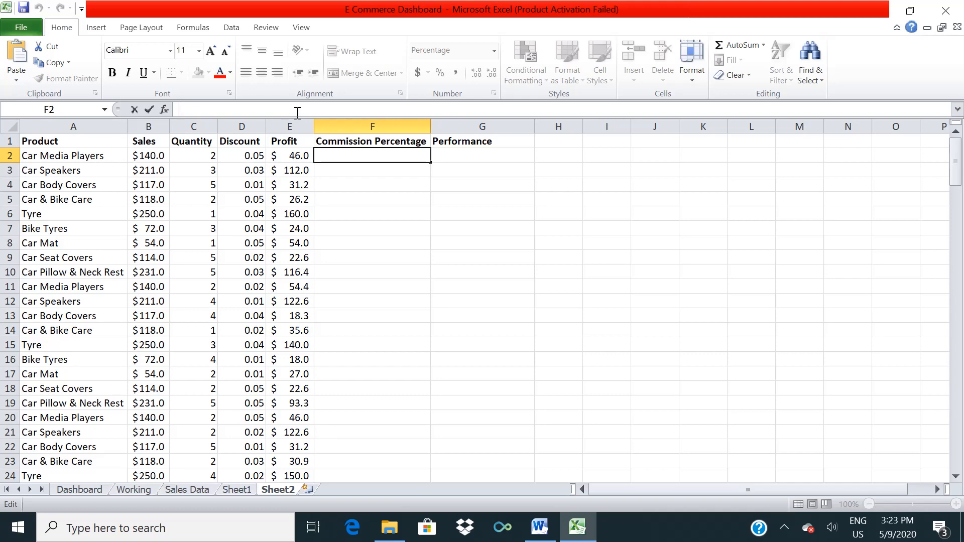
click(542, 533)
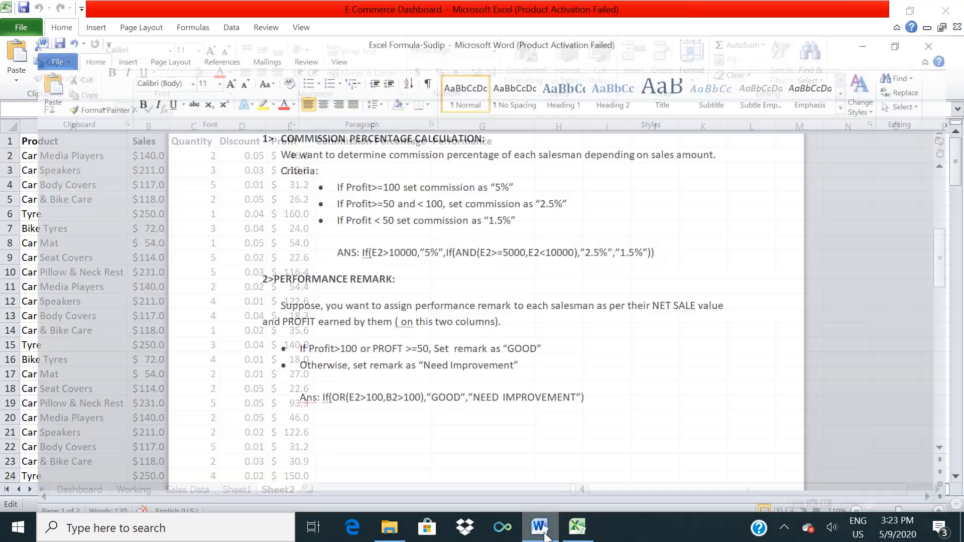
drag(962, 243, 962, 225)
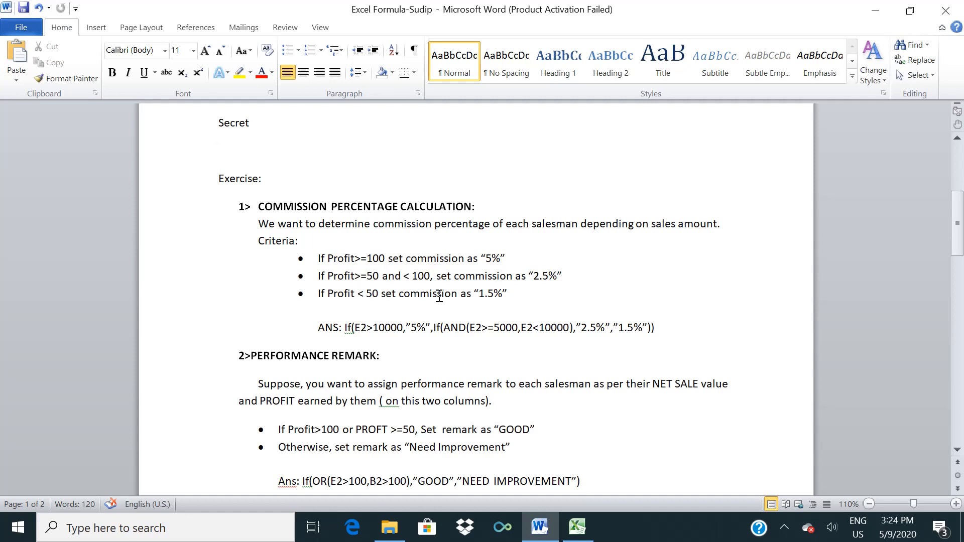
Set the first profit threshold in the exercise 1 answer formula to 100 and return to the Excel workbook
click(509, 298)
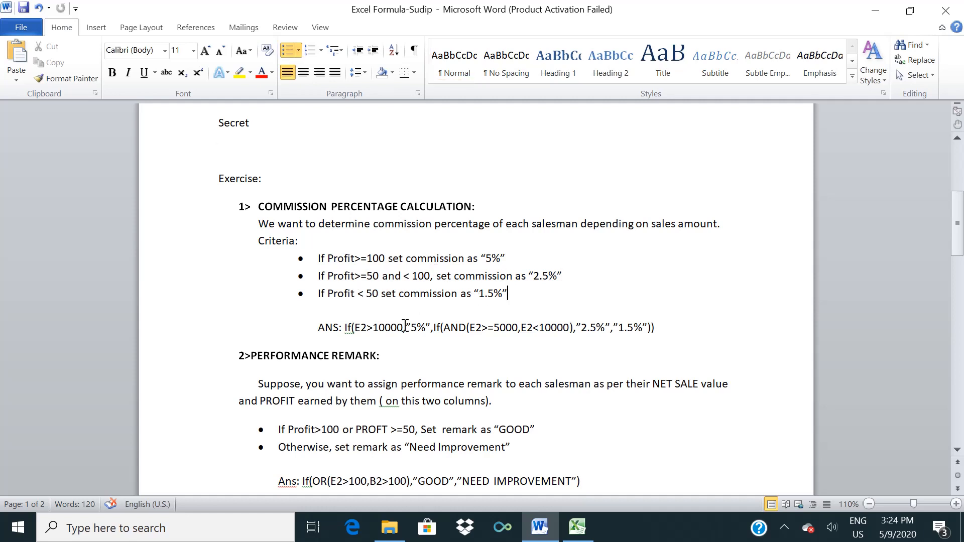
drag(345, 329, 662, 329)
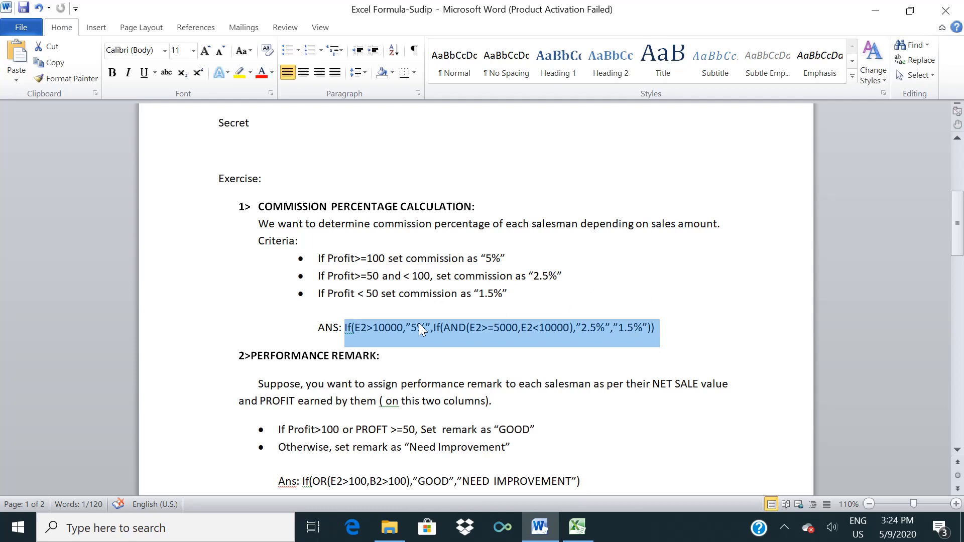
click(402, 327)
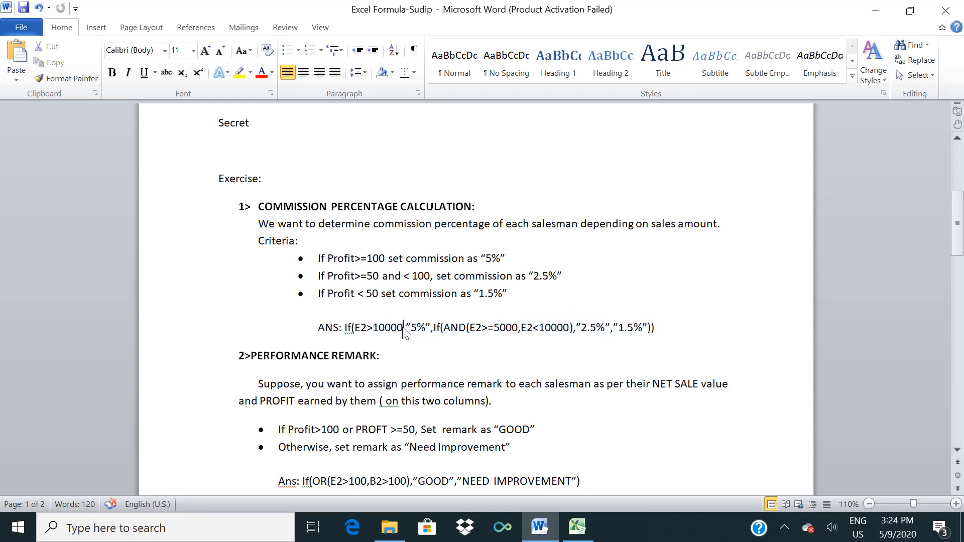
key(BackSpace)
key(BackSpace)
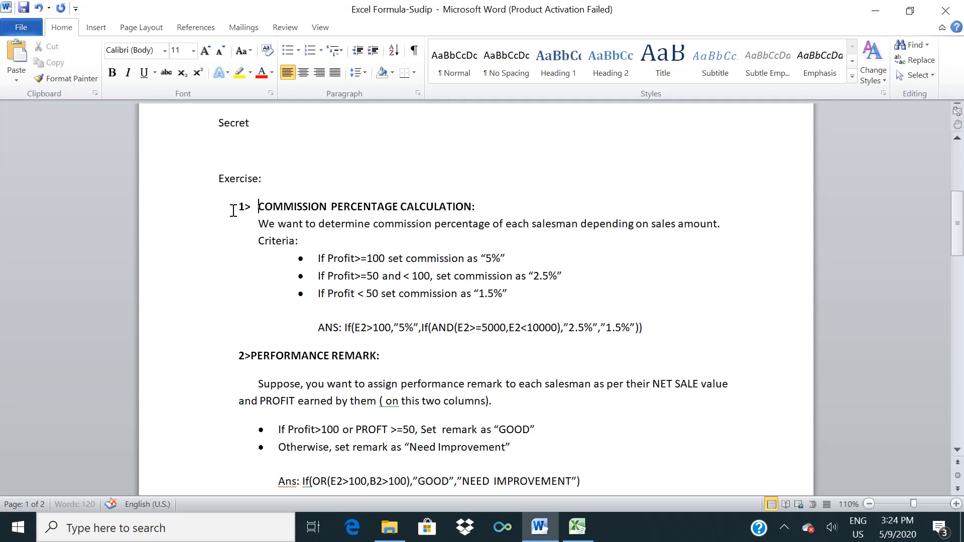
drag(237, 207, 671, 326)
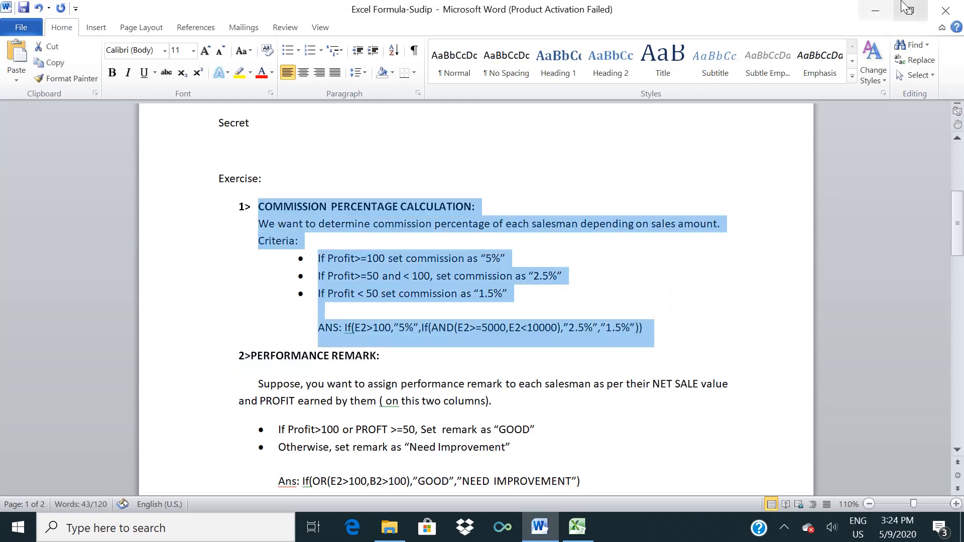
click(875, 11)
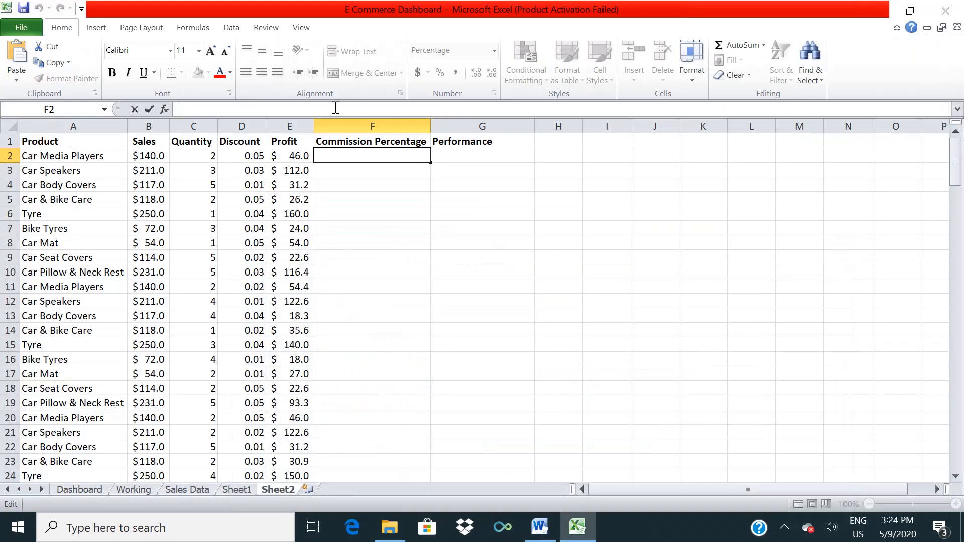
Begin the commission formula in F2 with =IF(E2>100,"5%", as its first condition and result
text(=)
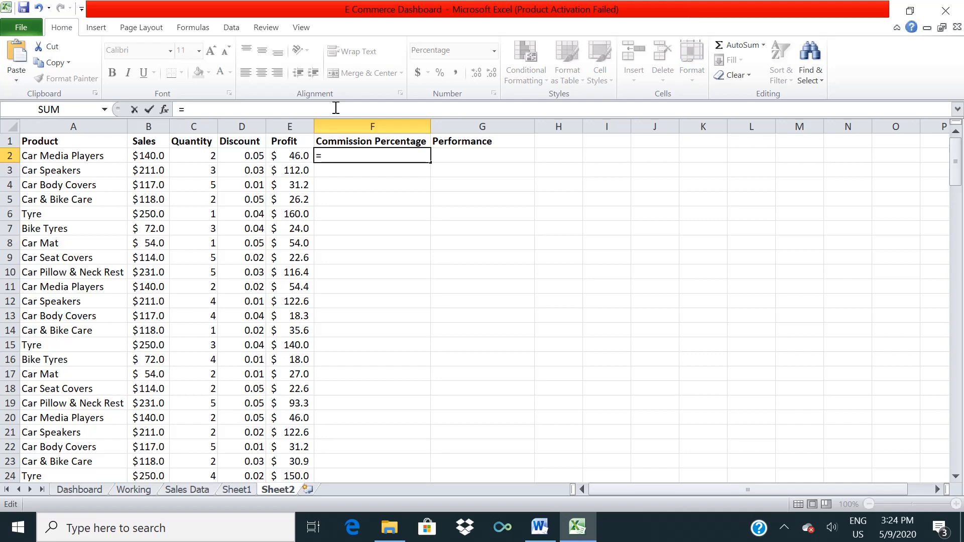
text(IF)
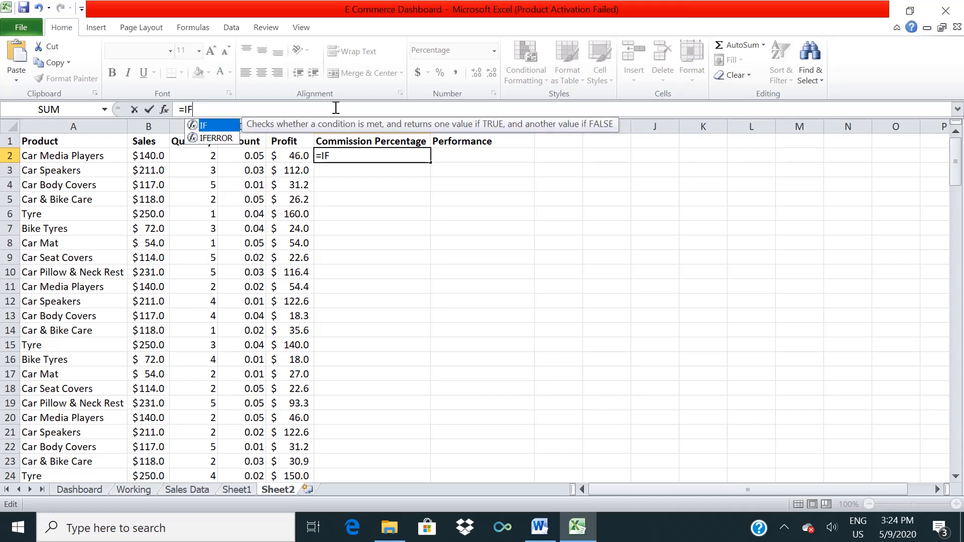
text((E2)
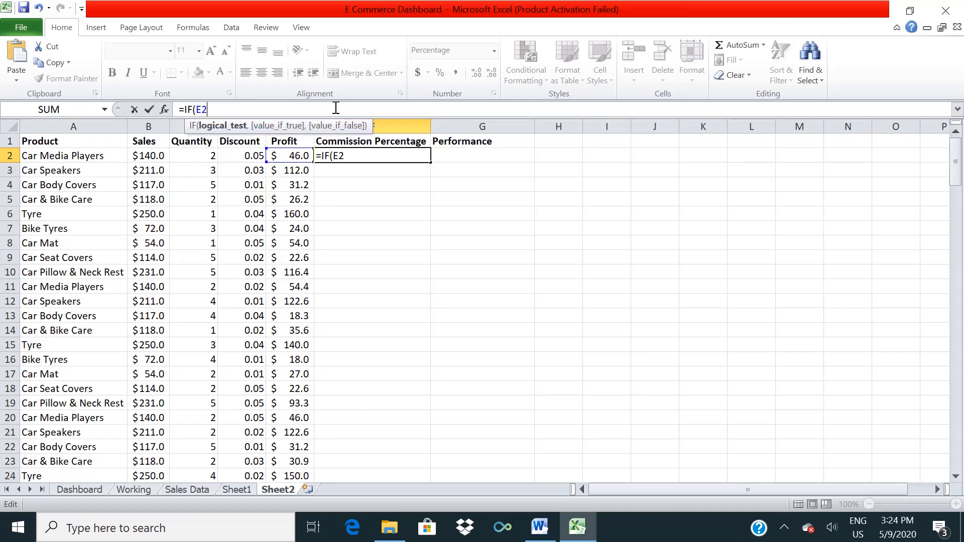
text(>100,5)
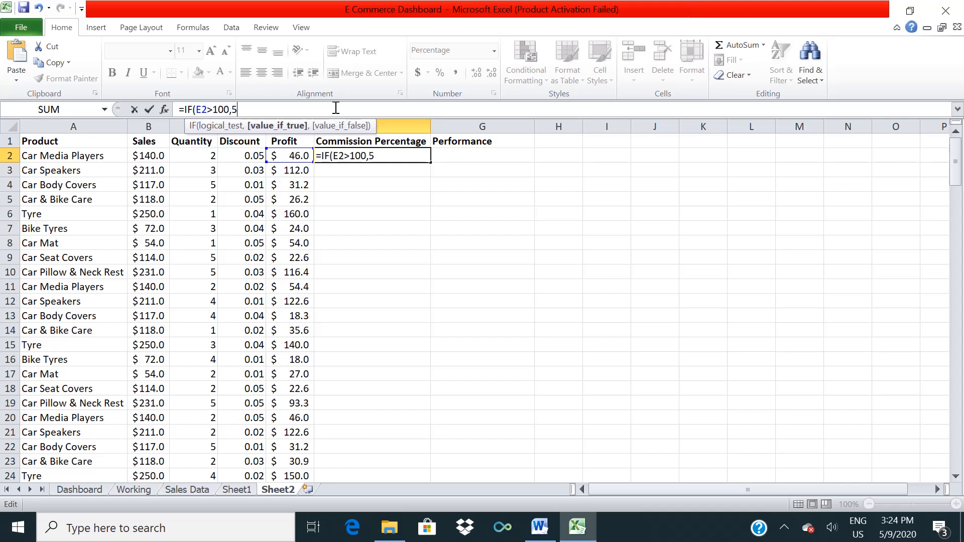
key(BackSpace)
text("")
text(%)
key(BackSpace)
text(5%")
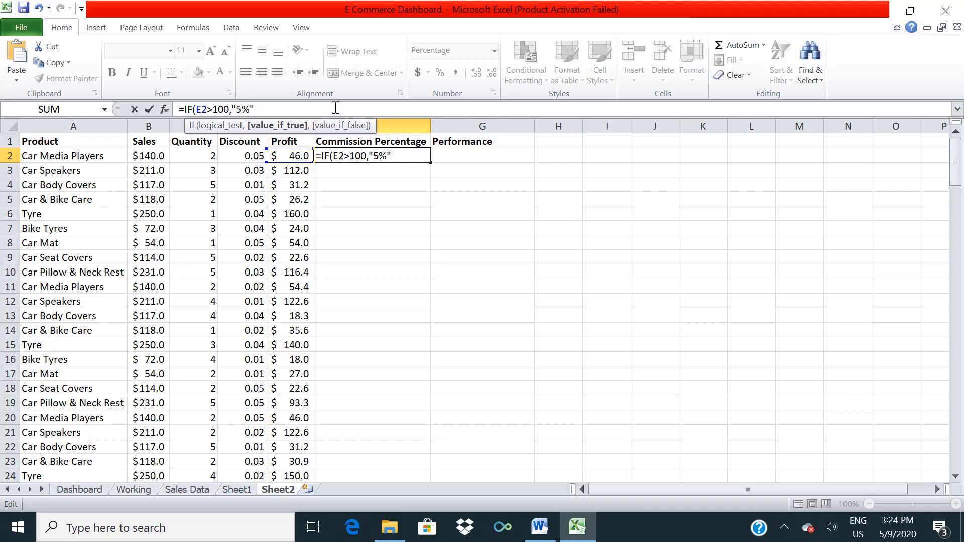
text(,)
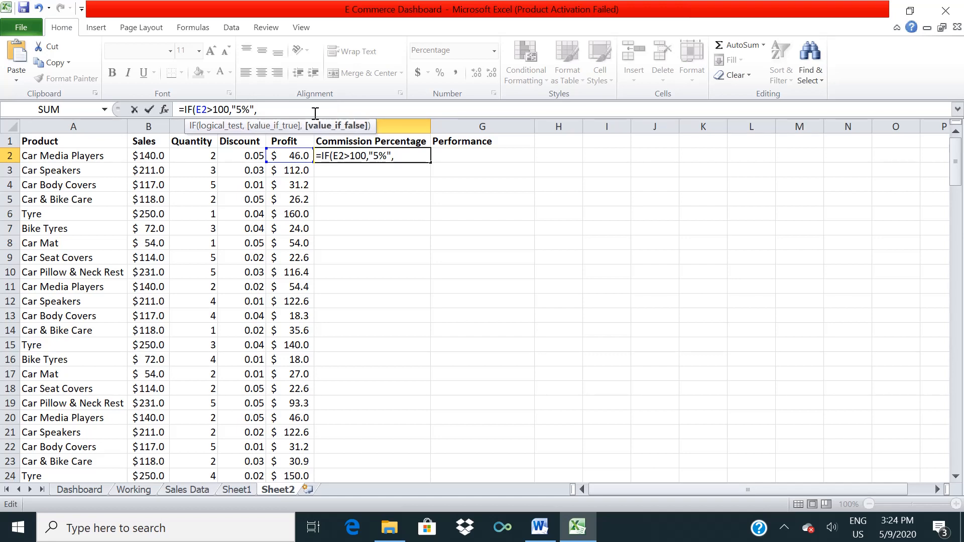
Nest IF(OR(E2>=50,E2<100),"","") as the false result in the F2 formula, with empty text results and closed parentheses
text(IF()
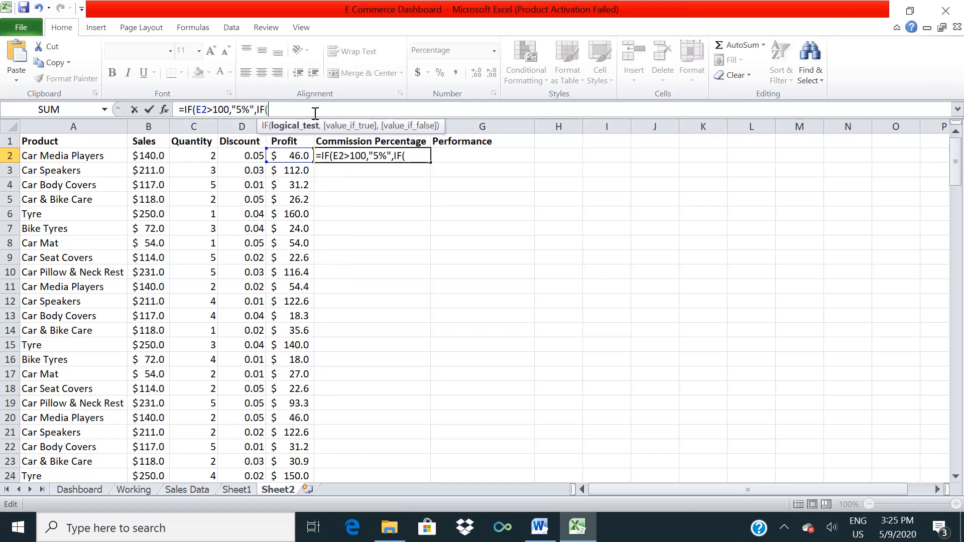
text(OR()
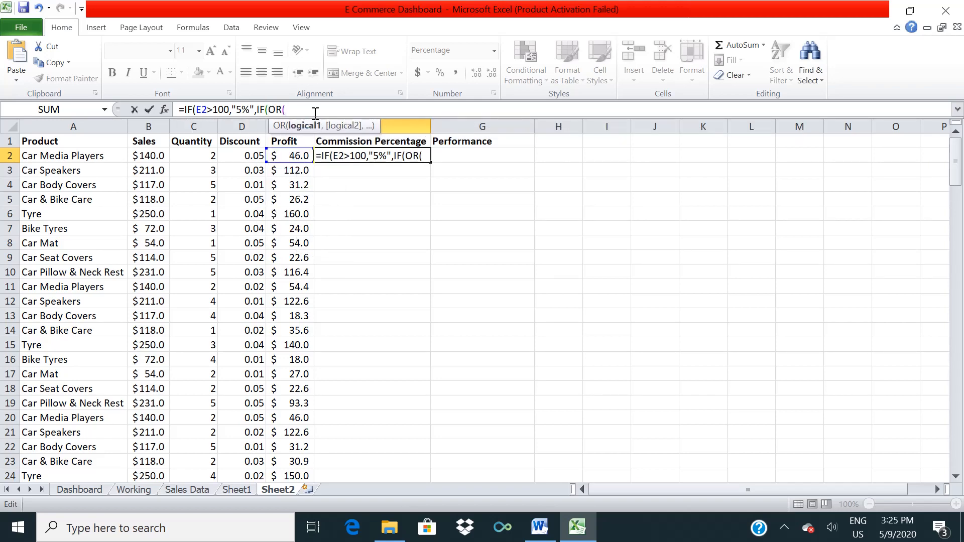
text(E2)
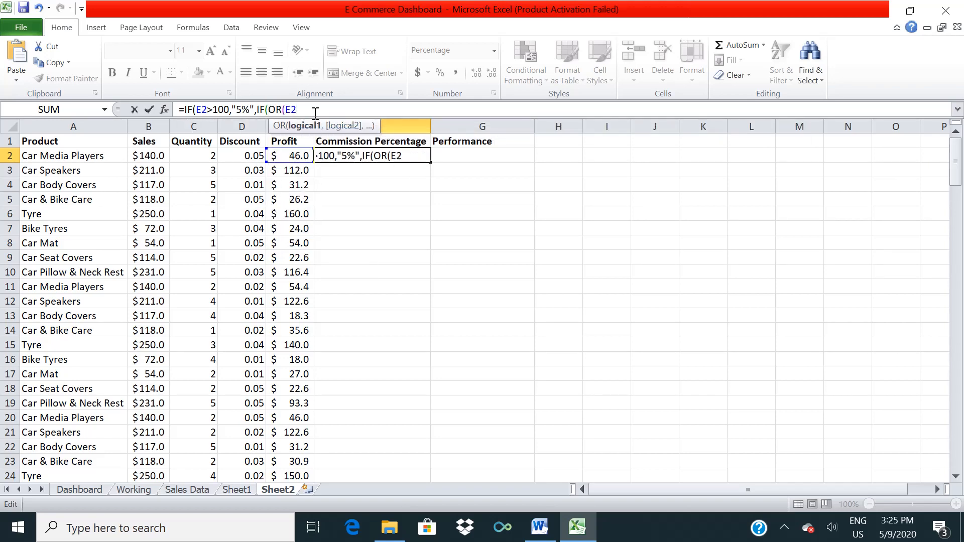
text(>=50,E2)
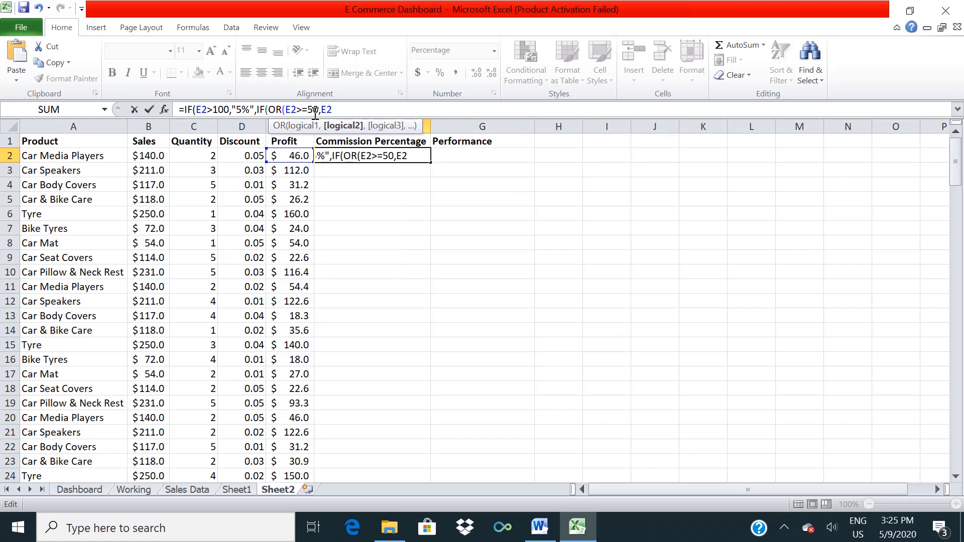
text(<100))
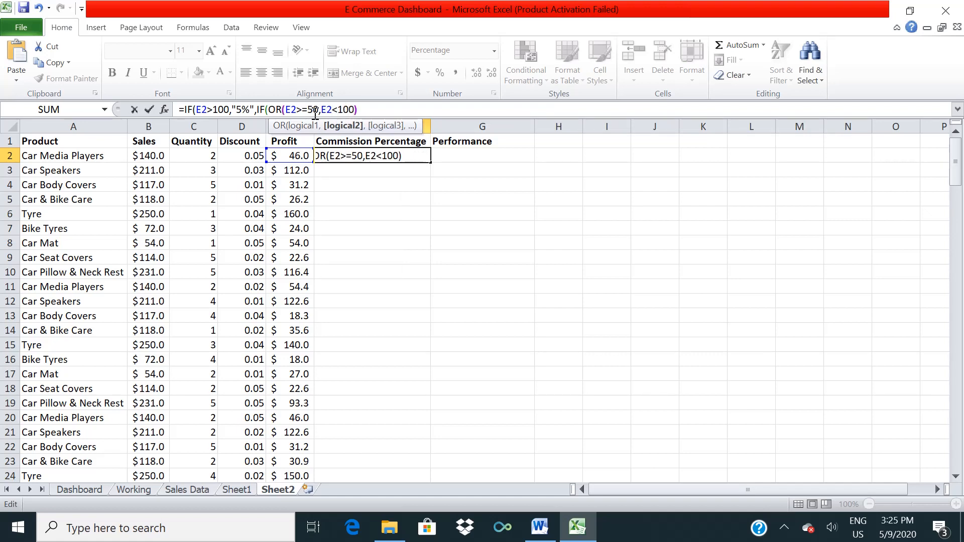
text(,"")
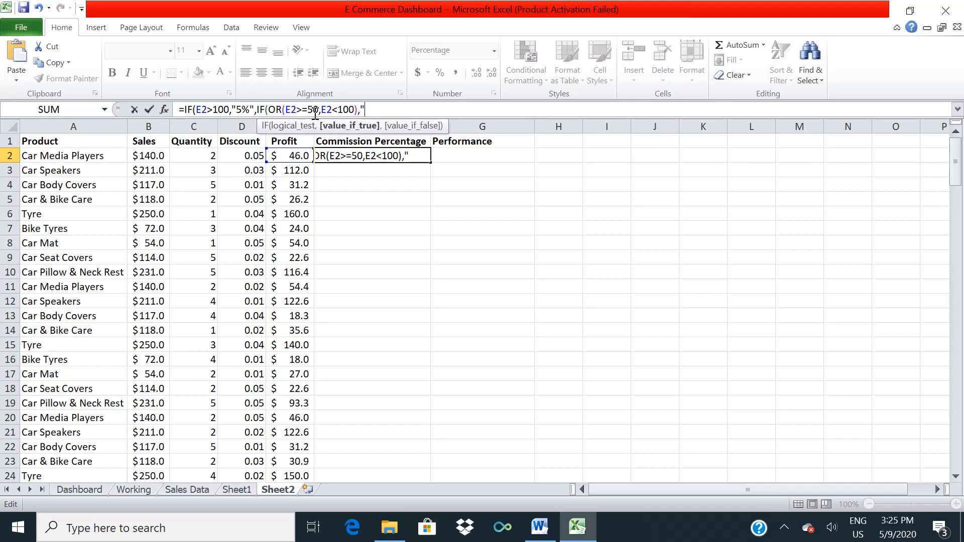
text(,)
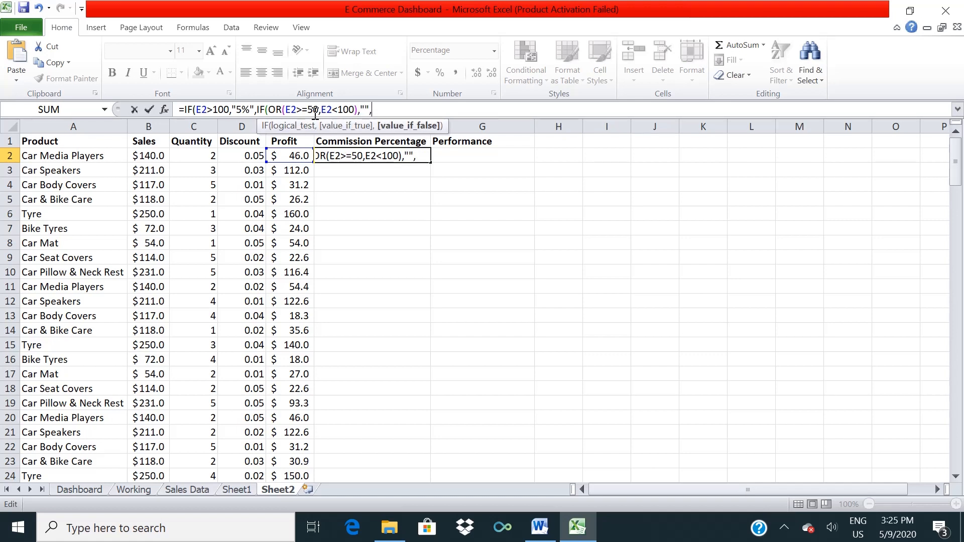
text("")))
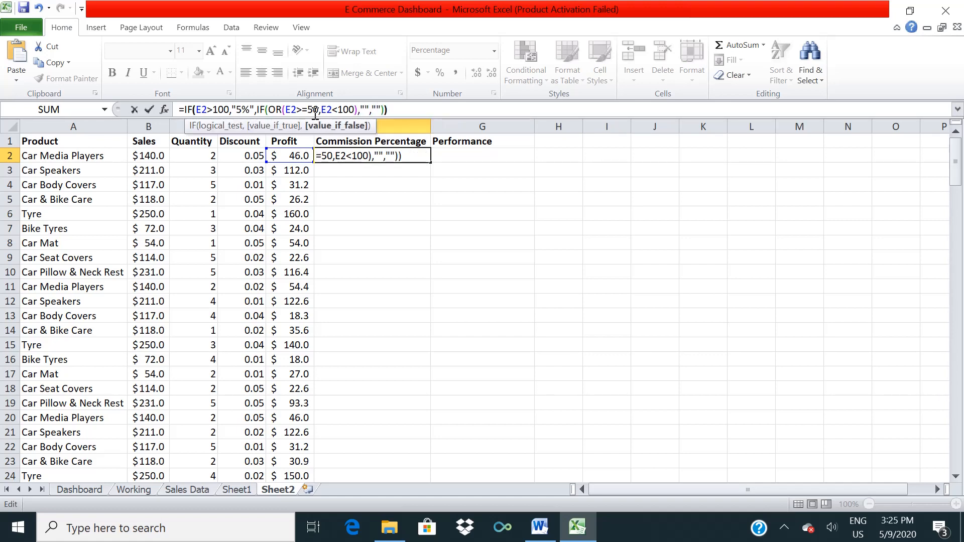
Fill the nested IF's results with "2.5%" for true and "1.5%" for false, and enter the formula in F2
click(368, 109)
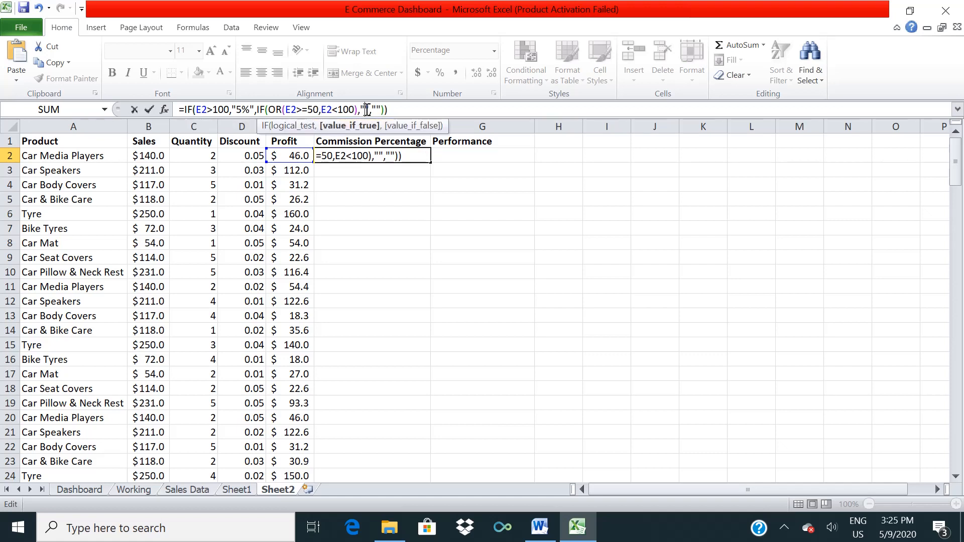
text(2.5%)
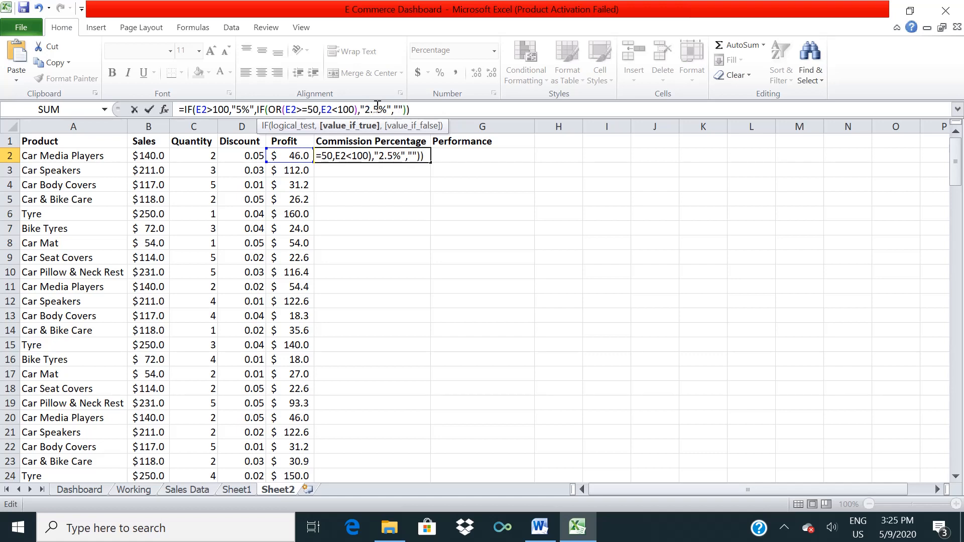
click(400, 109)
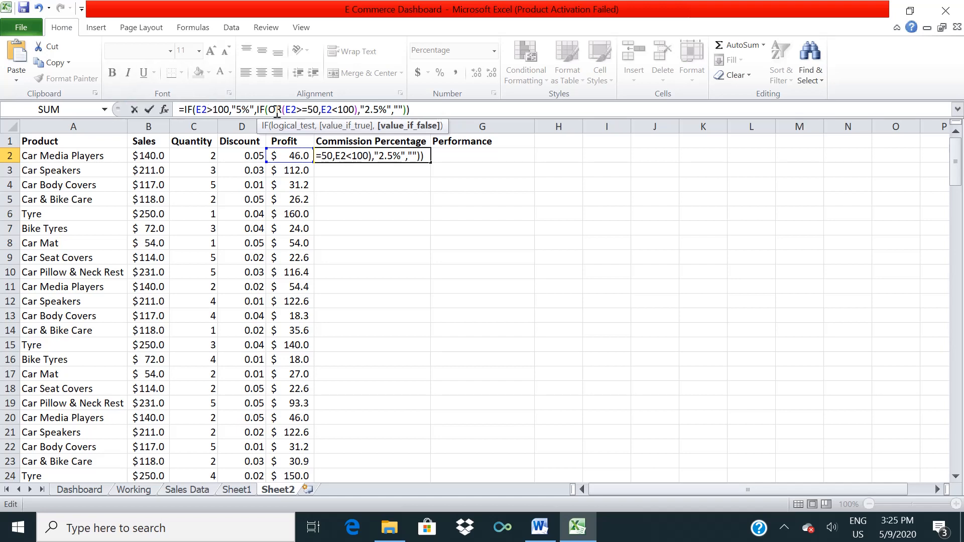
text(1.5%)
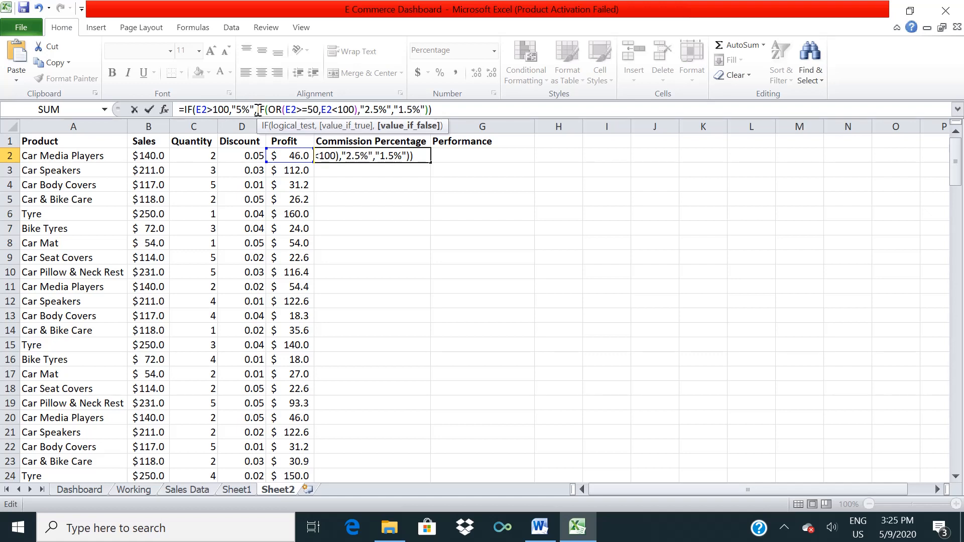
drag(257, 110, 428, 110)
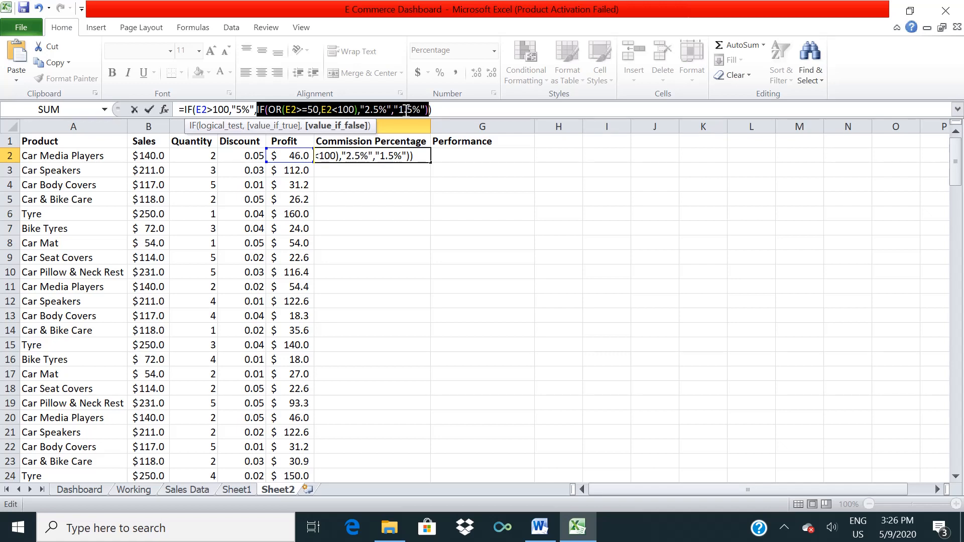
click(458, 111)
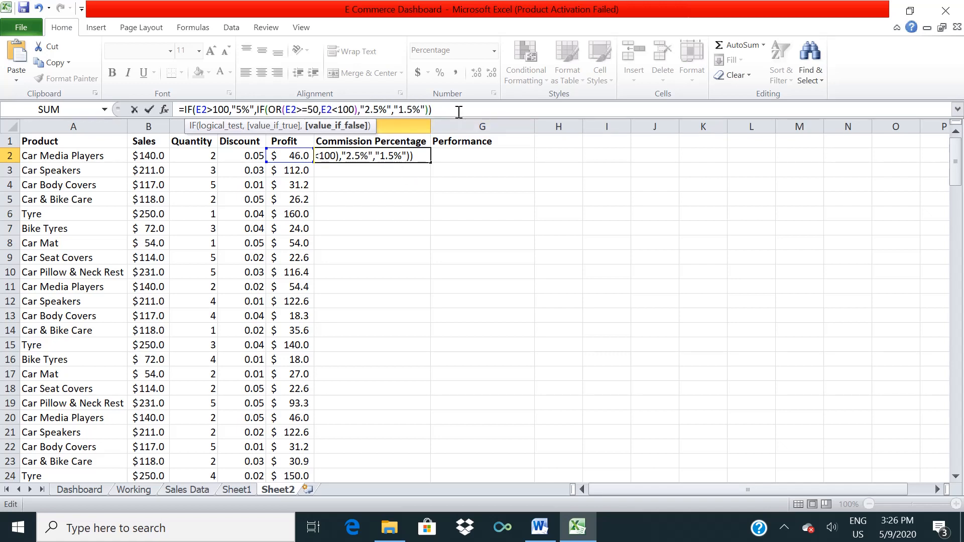
key(Return)
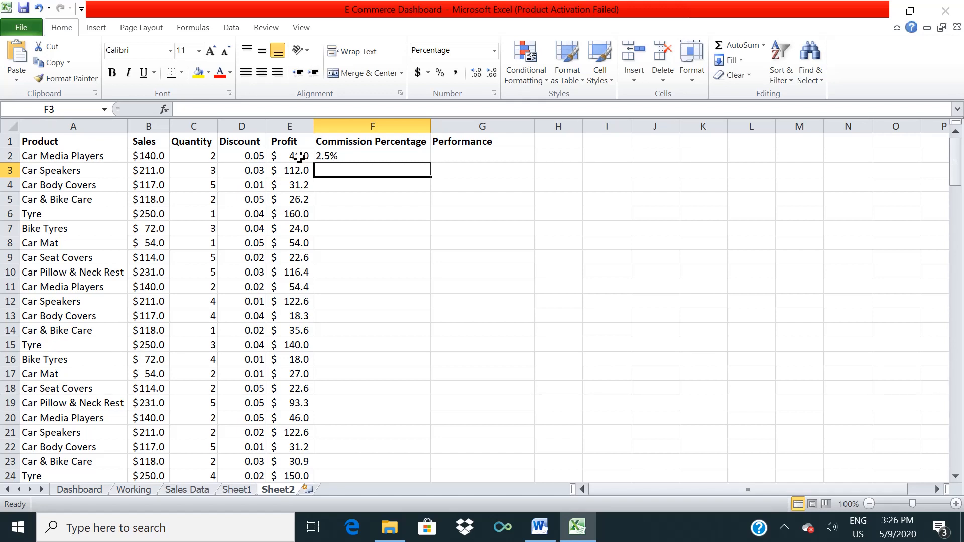
Replace OR with AND in the nested condition of the F2 commission formula and enter it
click(342, 154)
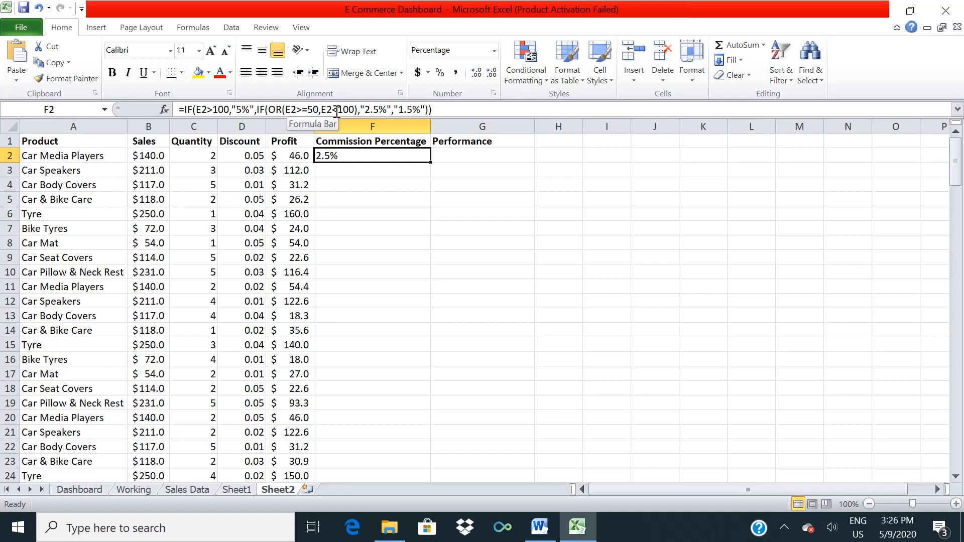
click(282, 110)
key(BackSpace)
key(BackSpace)
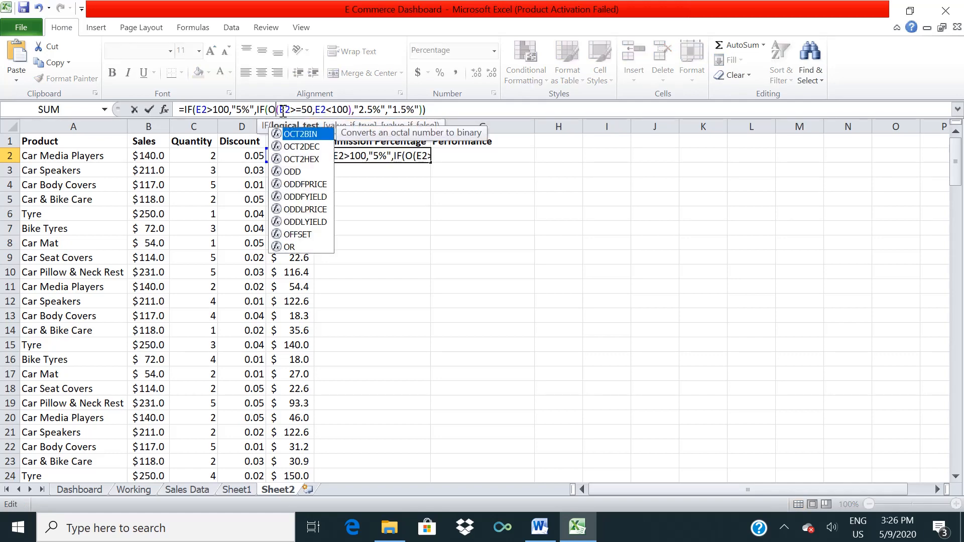
text(AND)
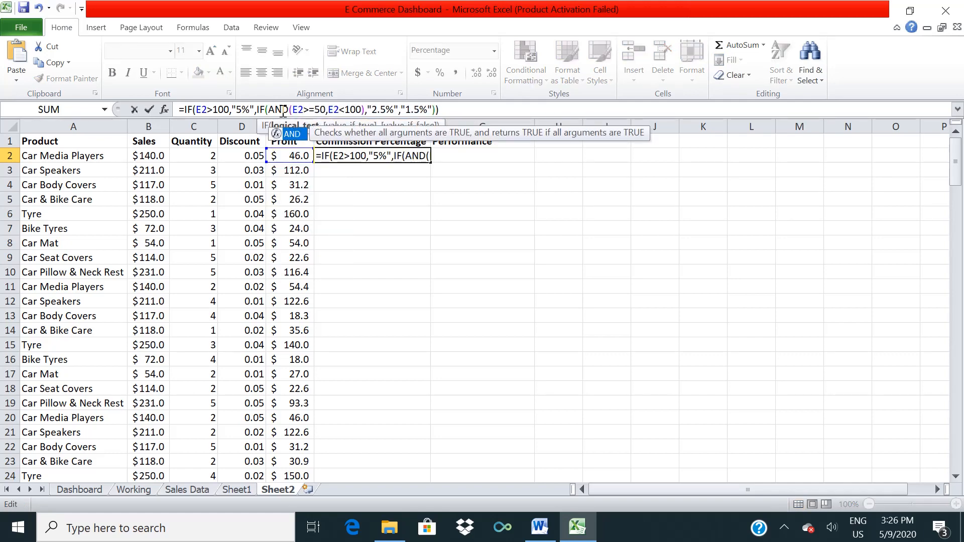
click(450, 108)
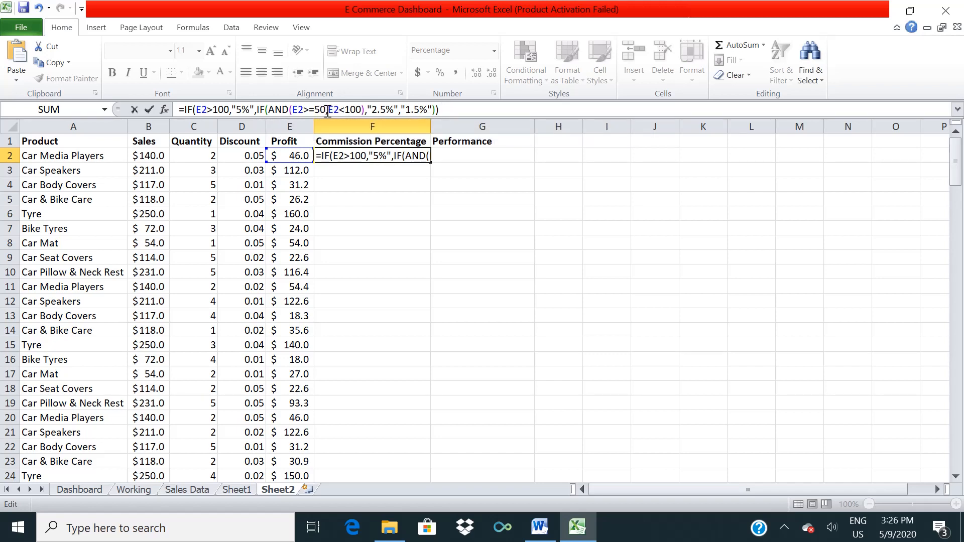
drag(326, 109, 293, 109)
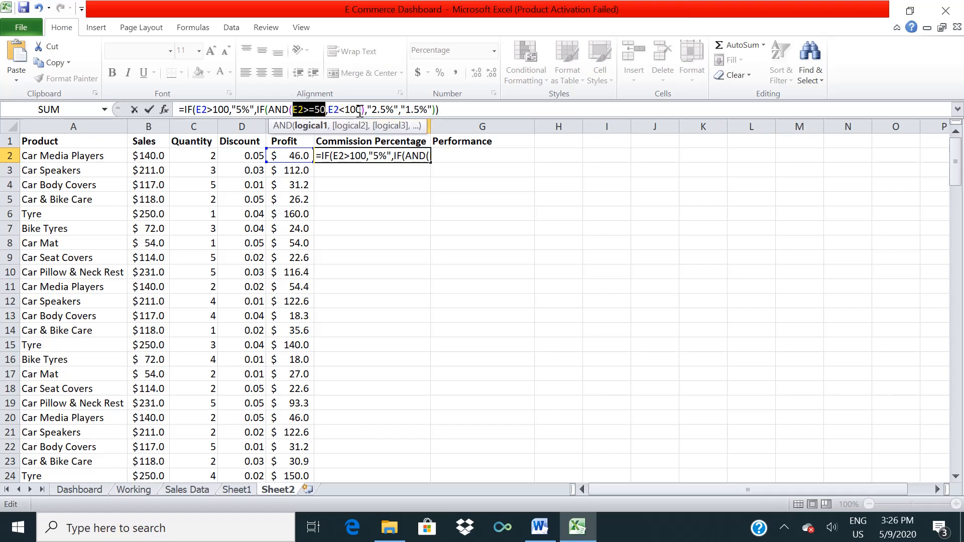
click(445, 109)
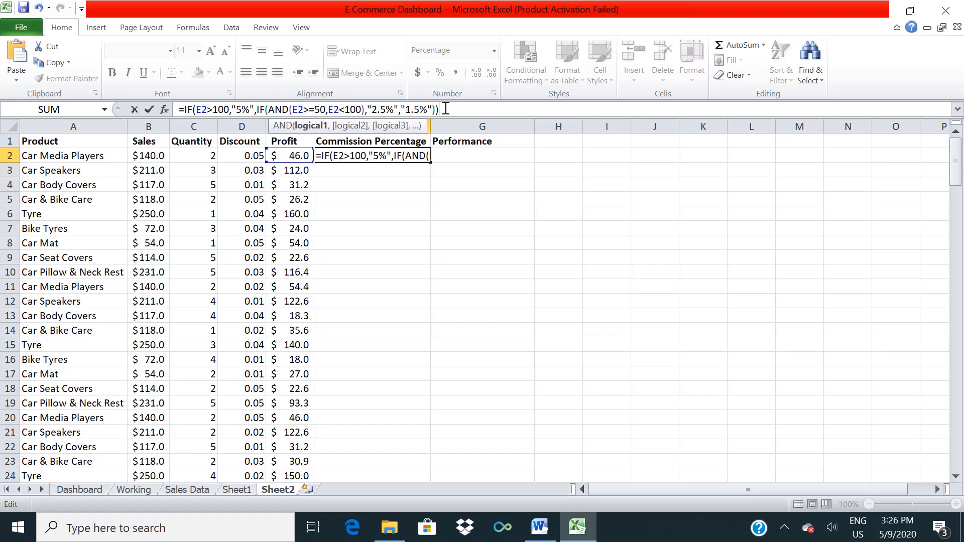
key(Return)
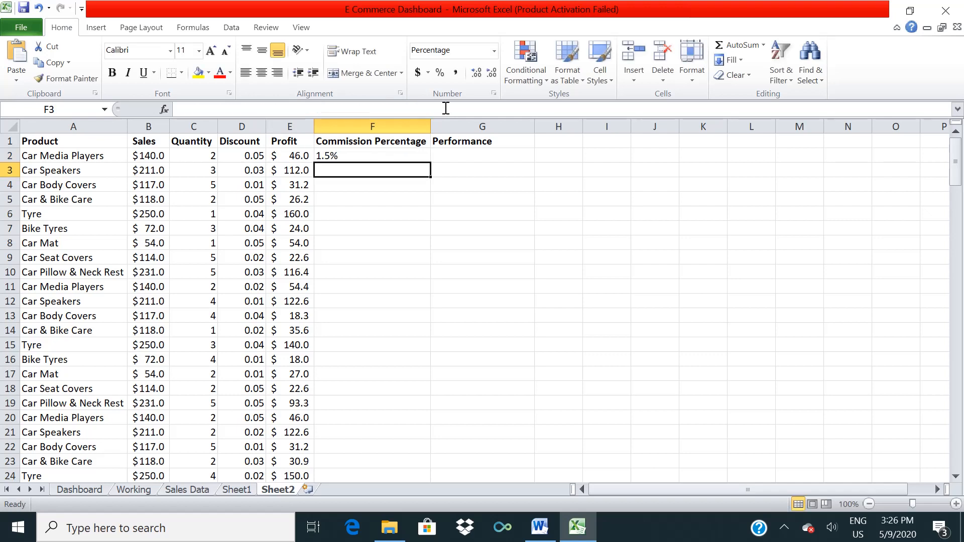
Fill the commission formula from F2 down through F18 and inspect the copied formula in F4
click(393, 156)
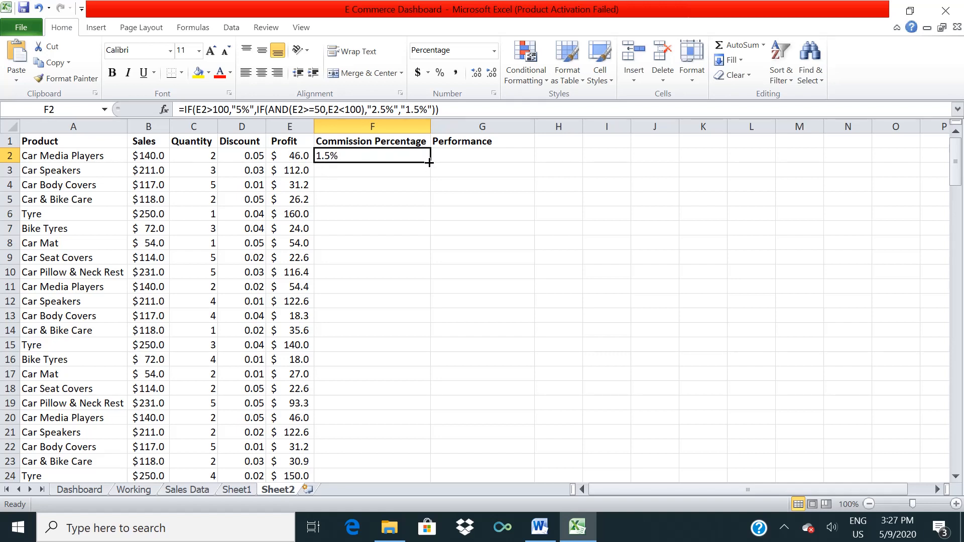
drag(428, 162, 410, 393)
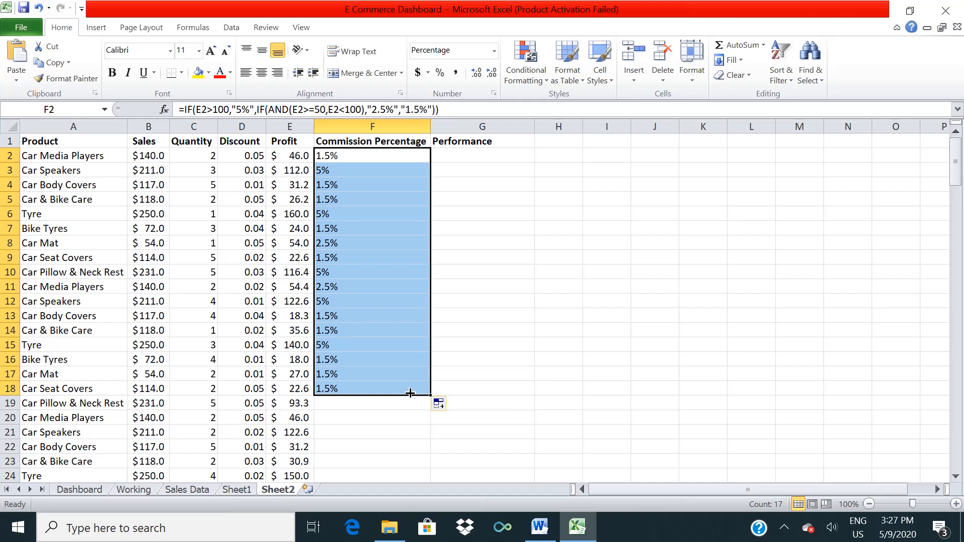
click(523, 228)
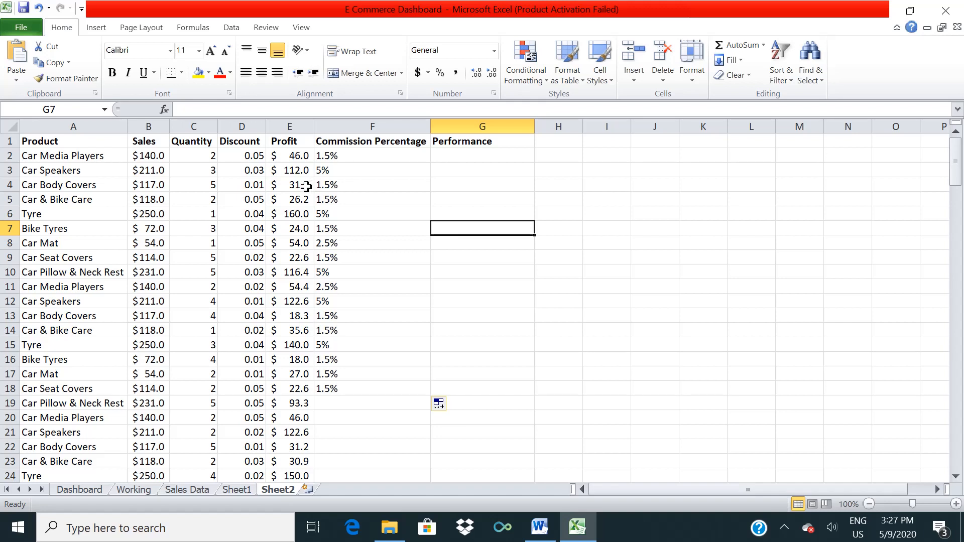
click(337, 184)
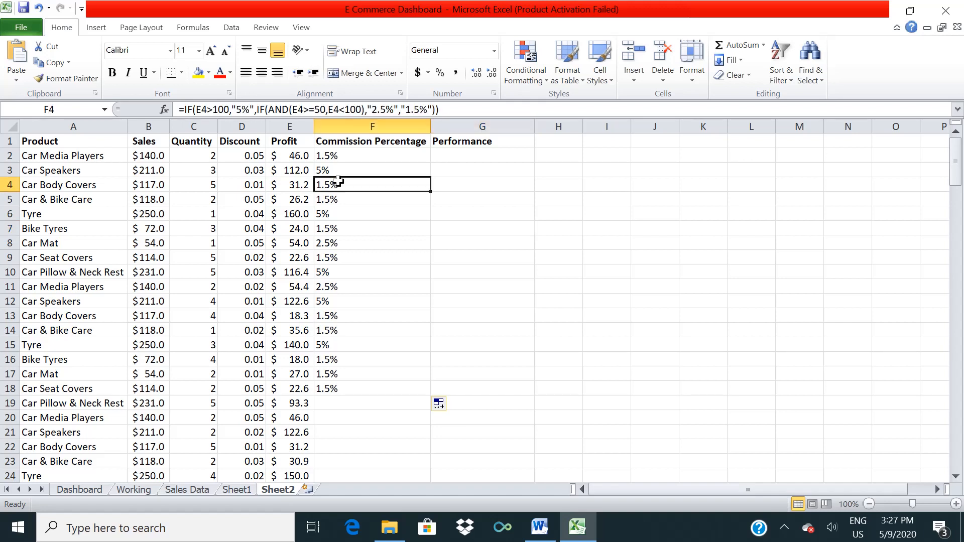
Enter Good in G2 as the example Performance rating for the first Car Media Players row
click(441, 159)
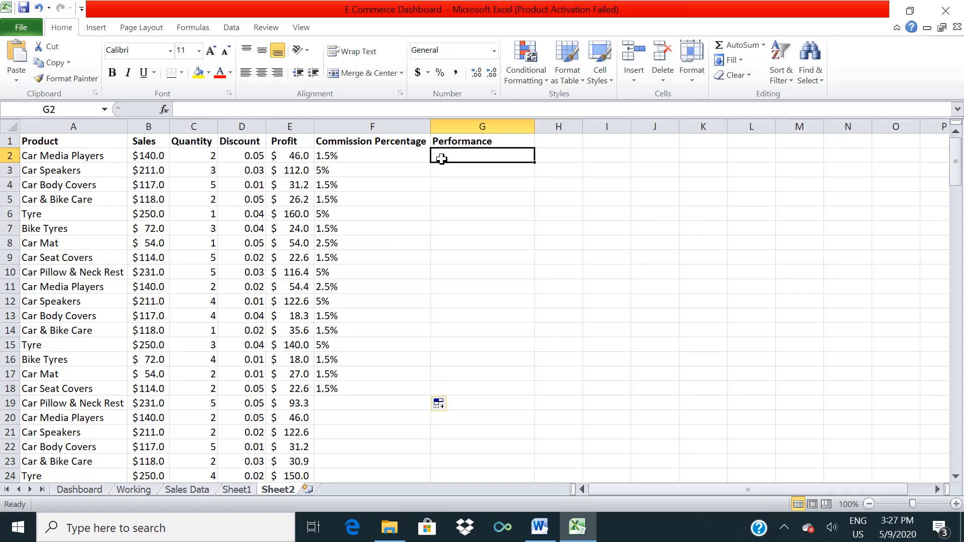
click(292, 125)
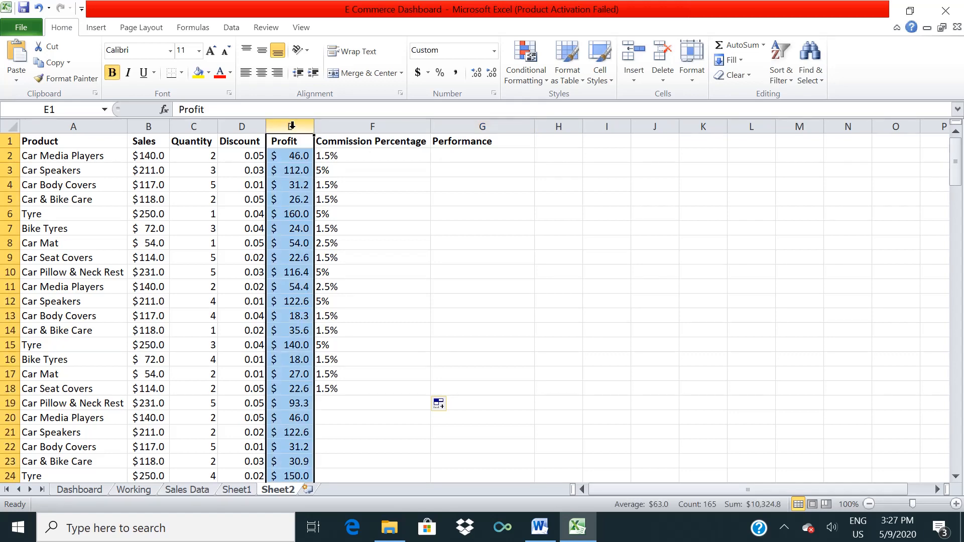
click(154, 123)
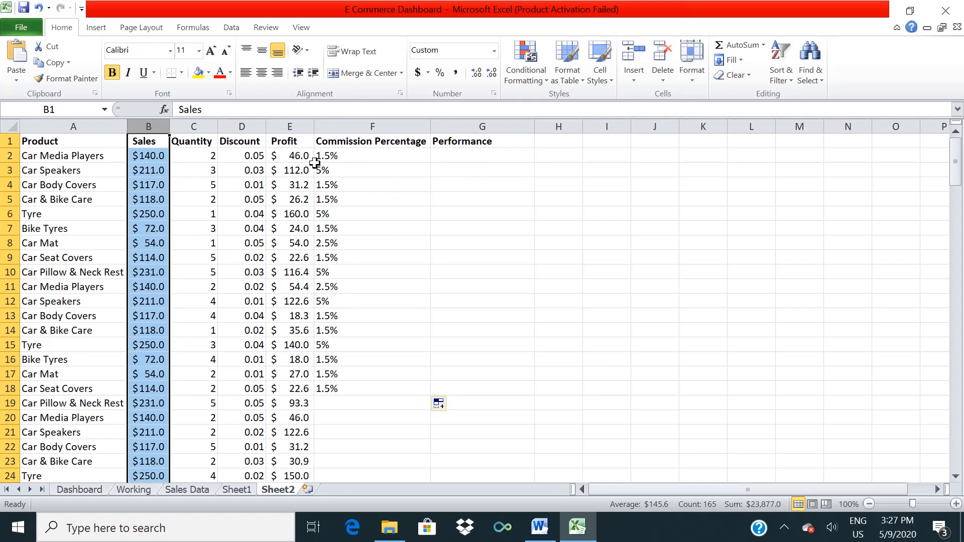
click(485, 160)
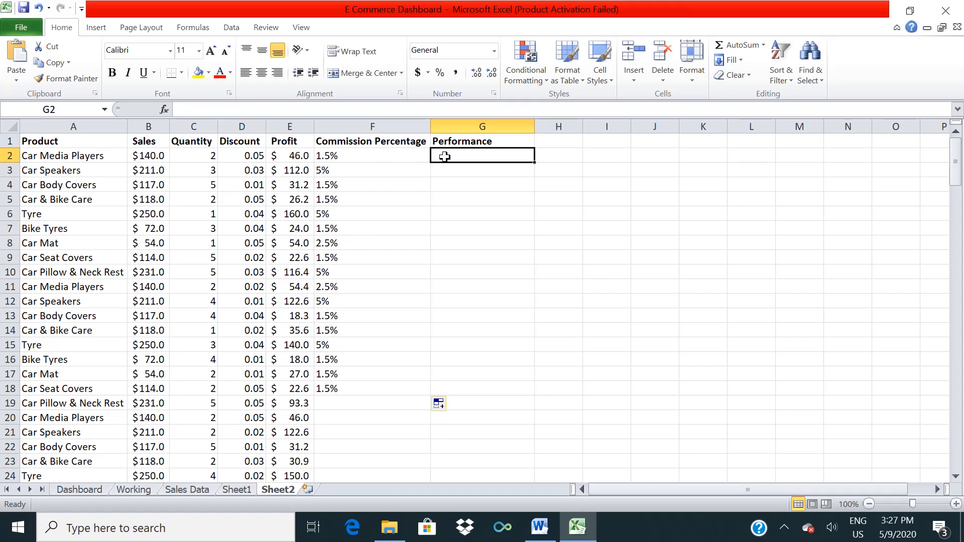
text(Good)
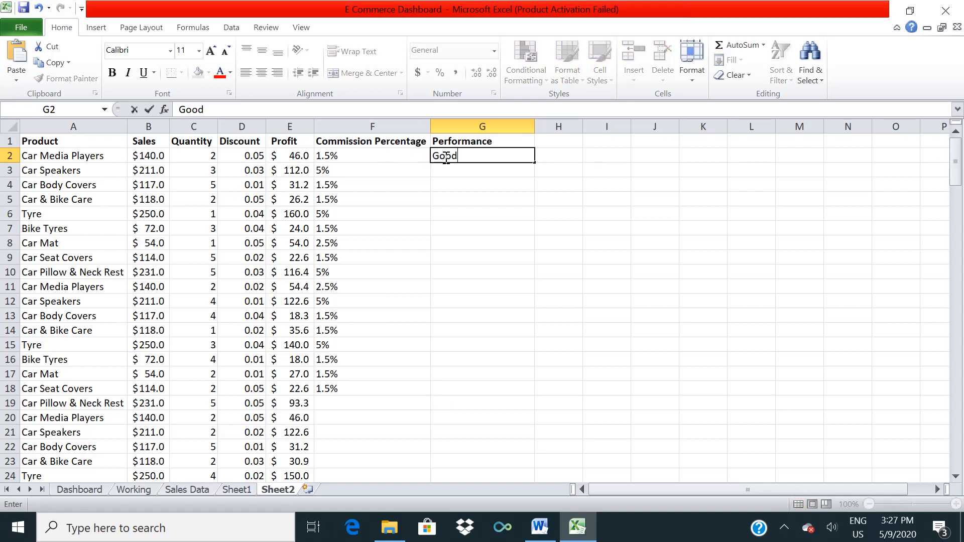
key(Return)
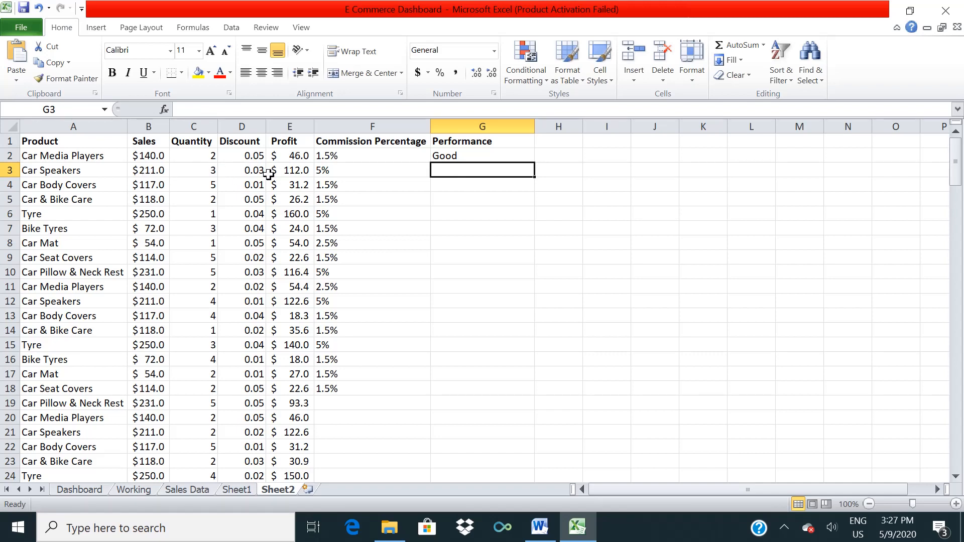
Enter the example Performance ratings Good in G3 and Need Improvement in G7
text(Good)
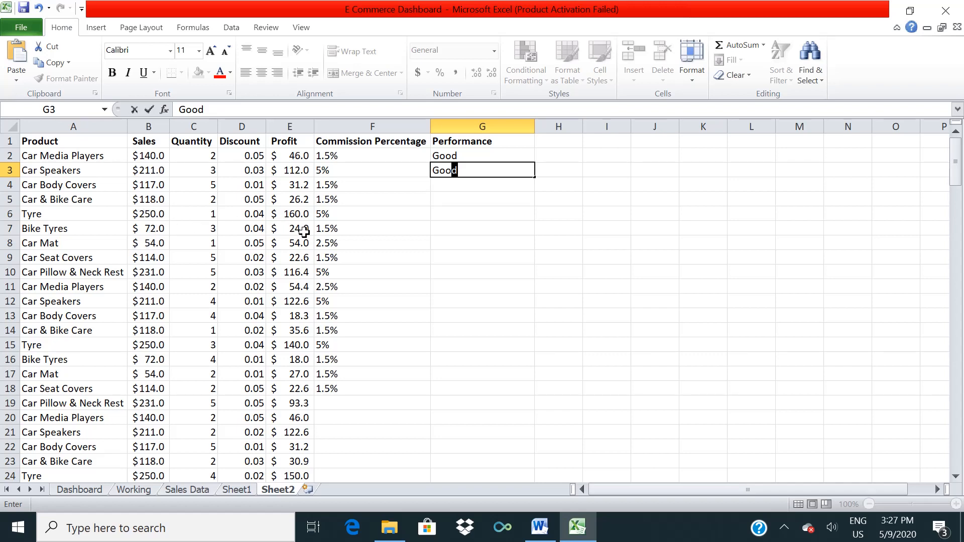
click(456, 229)
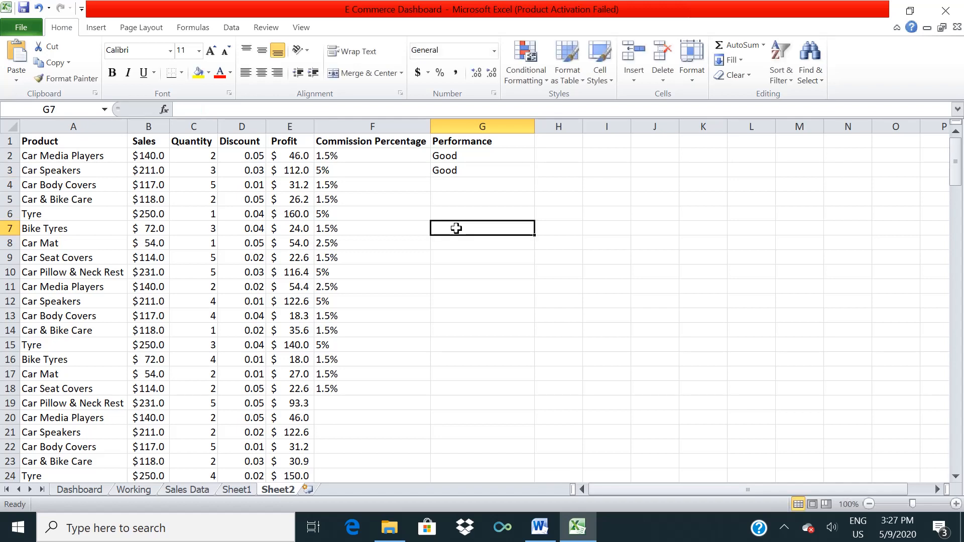
text(Need)
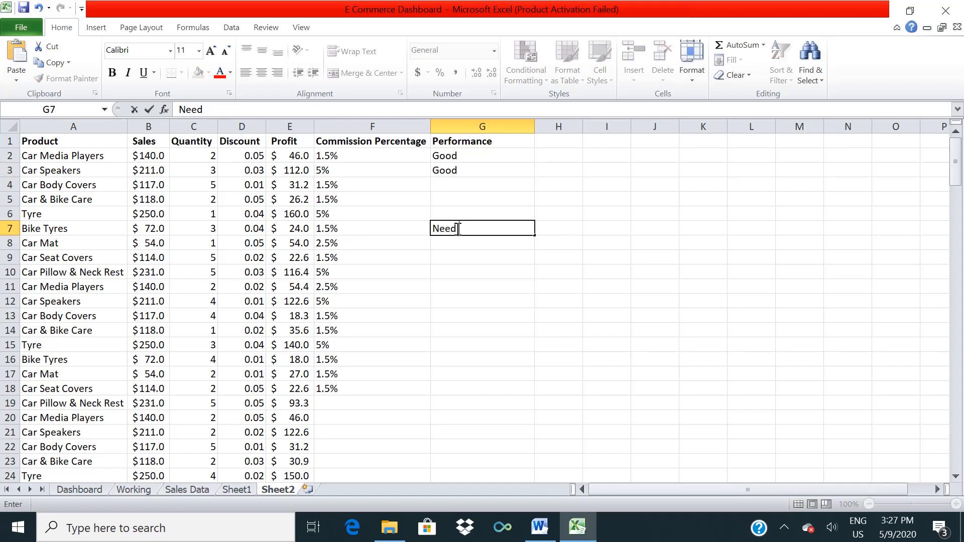
text( Improvement)
Begin a performance formula in G4 with =IF(OR(B2>100,E2>100 as its sales and profit conditions
click(489, 178)
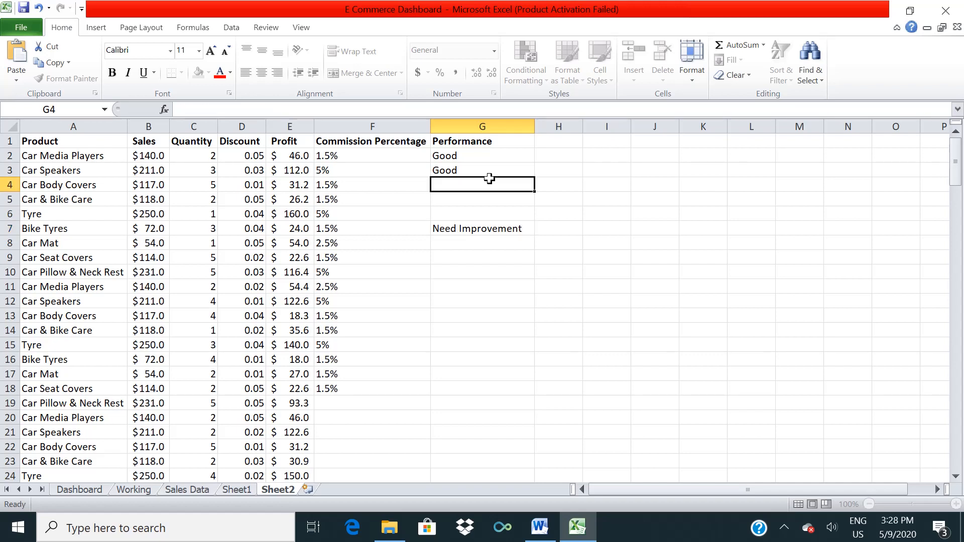
click(364, 114)
text(=)
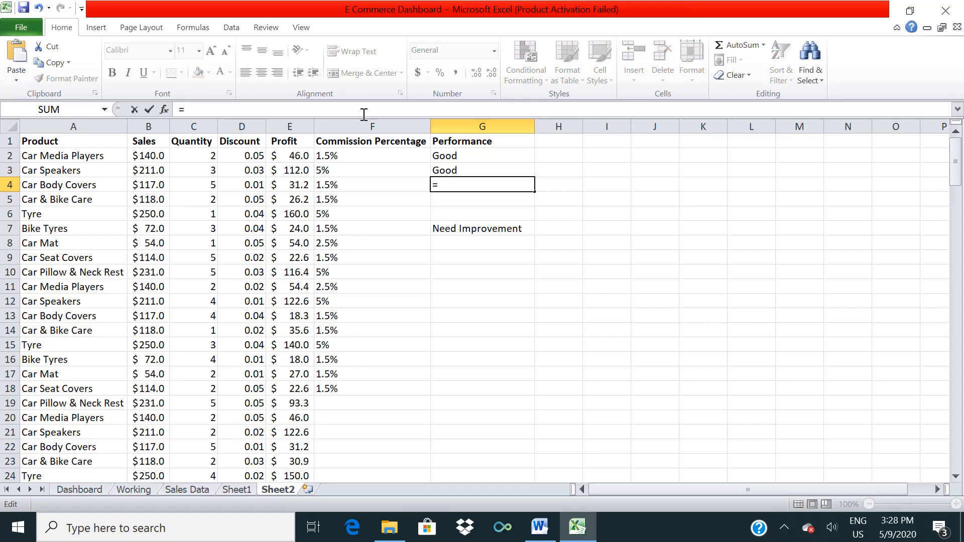
text(IF)
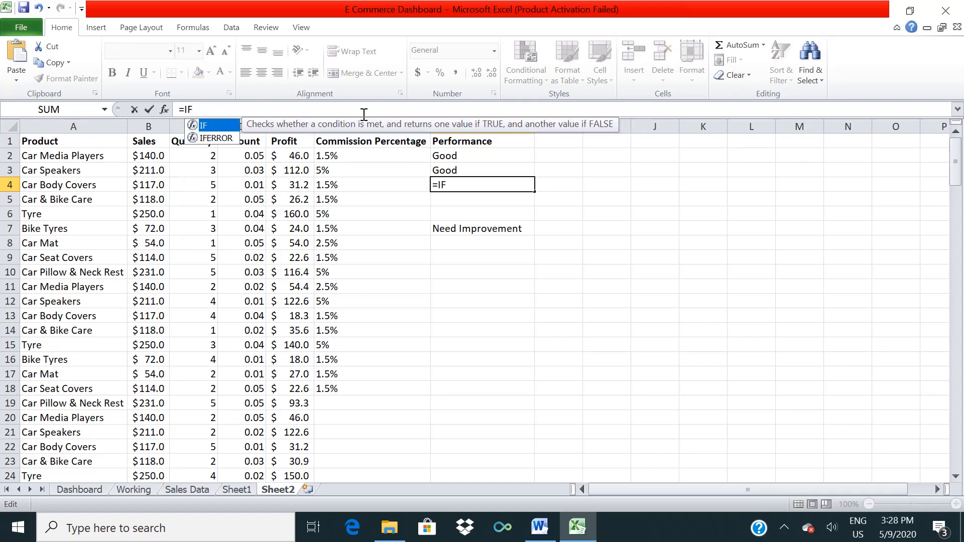
text(()
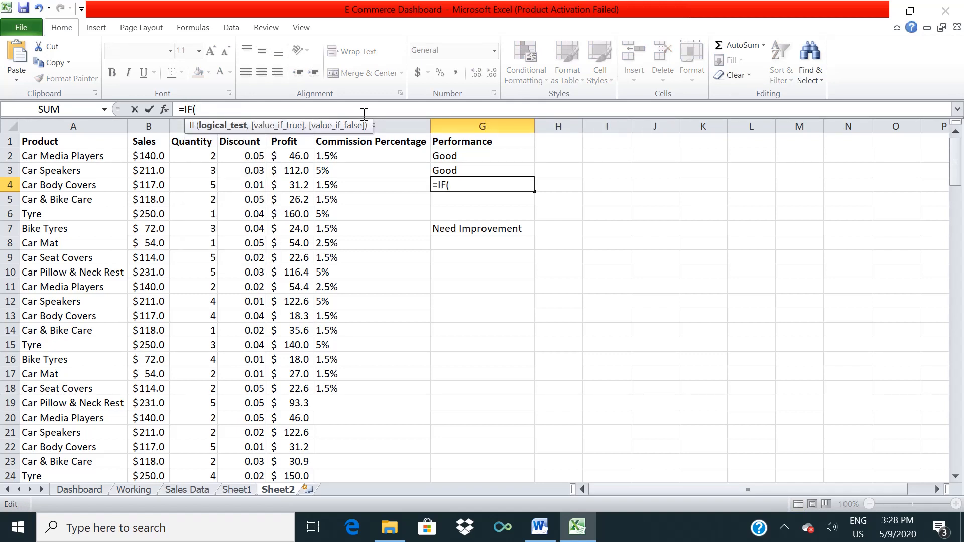
text(OF)
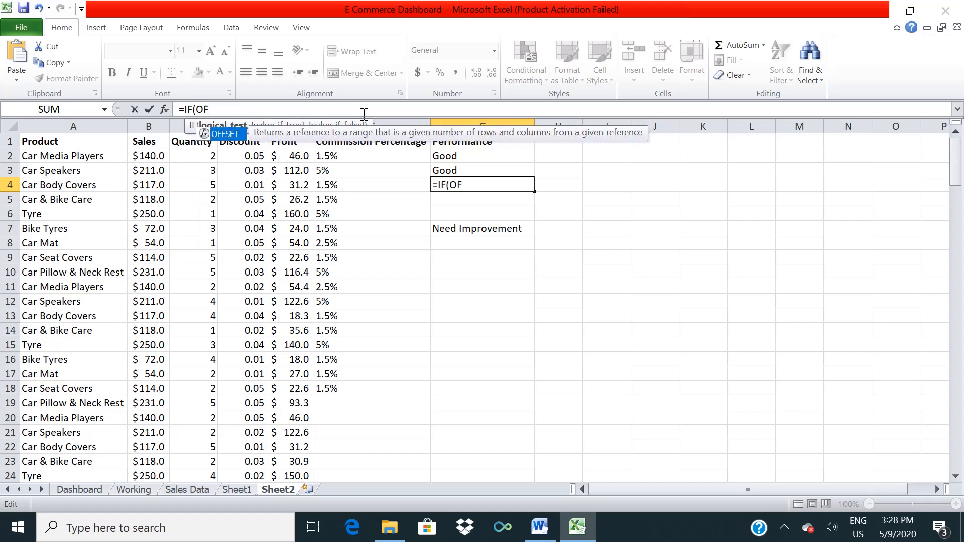
key(BackSpace)
text(R)
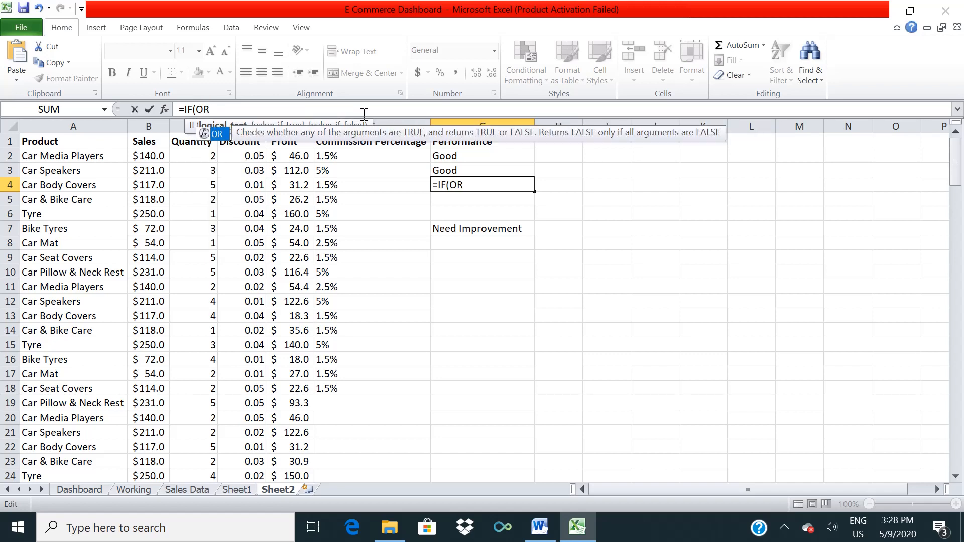
text(()
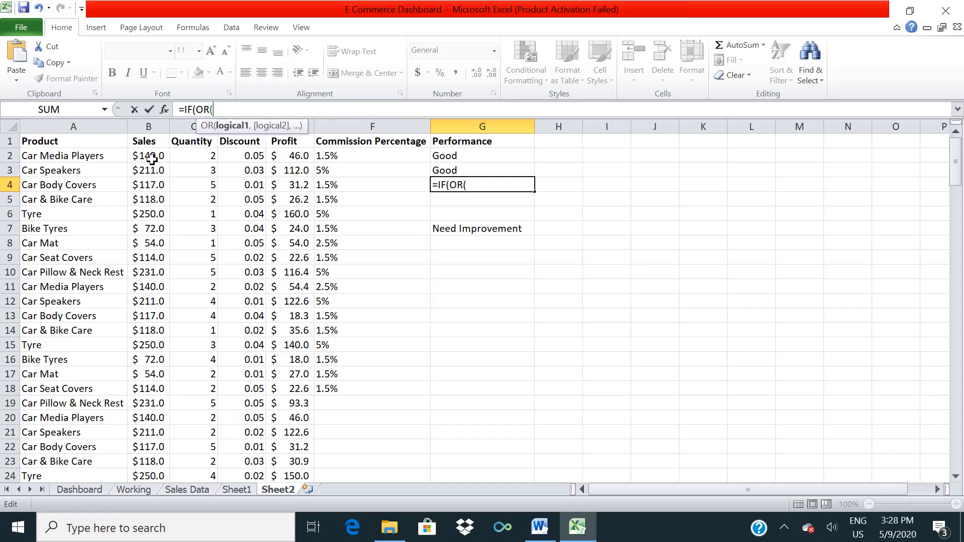
text(B2>100)
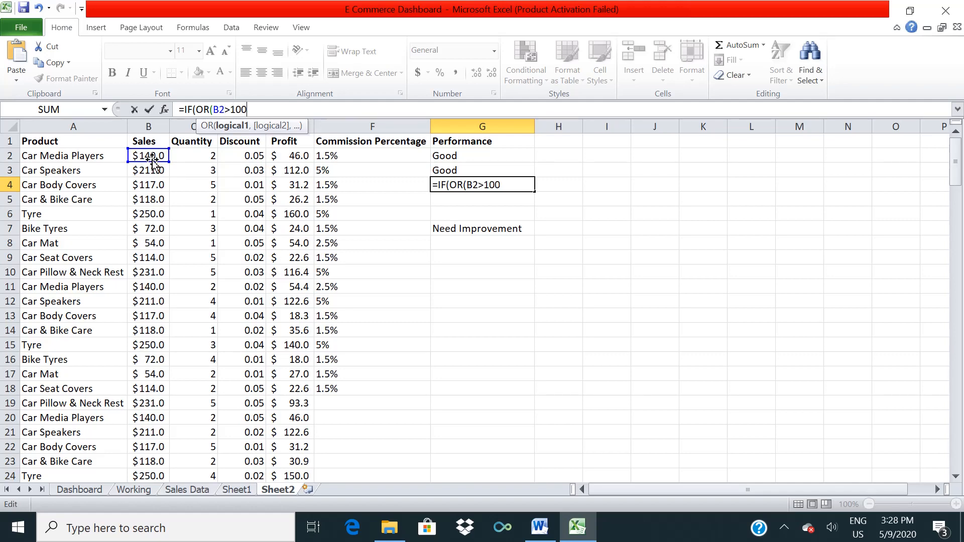
text(,E2)
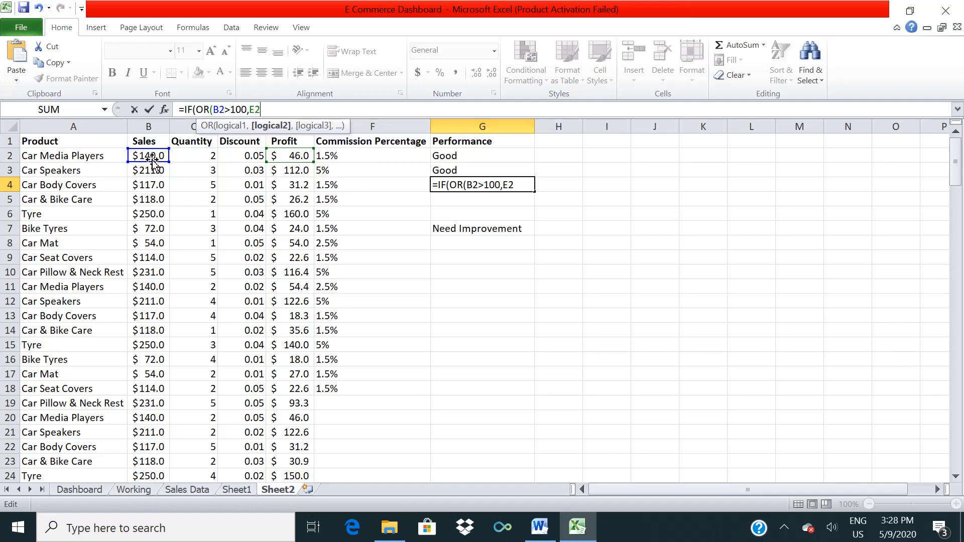
text(>100)
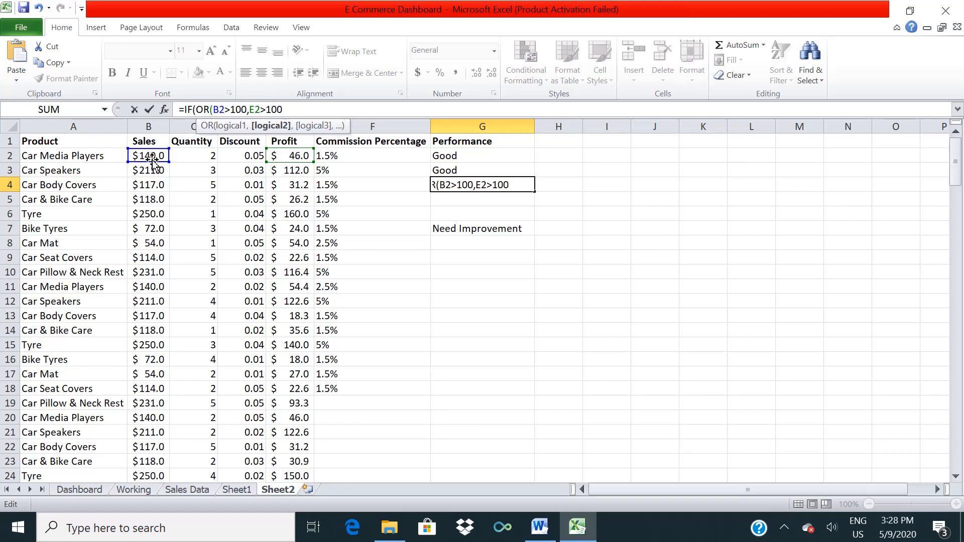
Complete the G4 formula with "GOOD" as the true result and "Need Improvement" as the false result, and copy the full formula text
text(),"",)
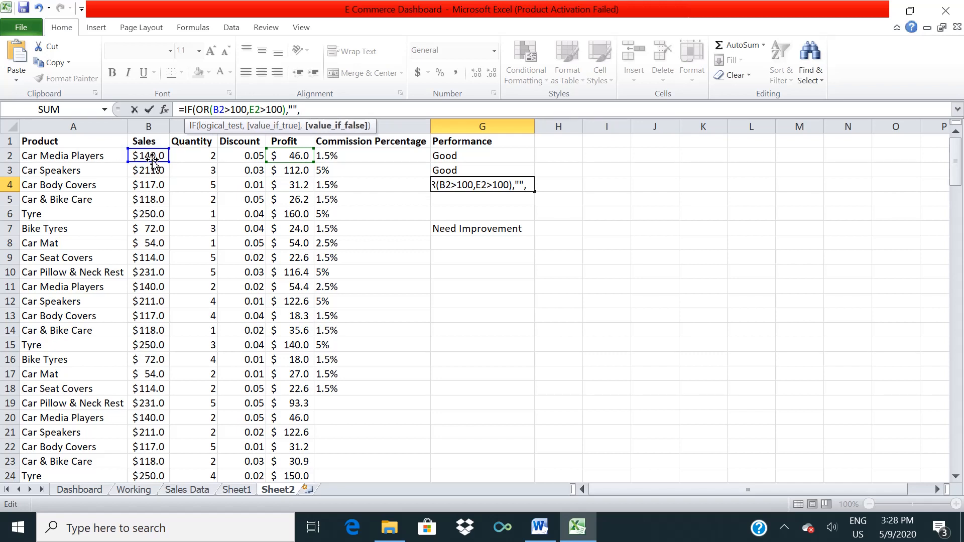
text("")
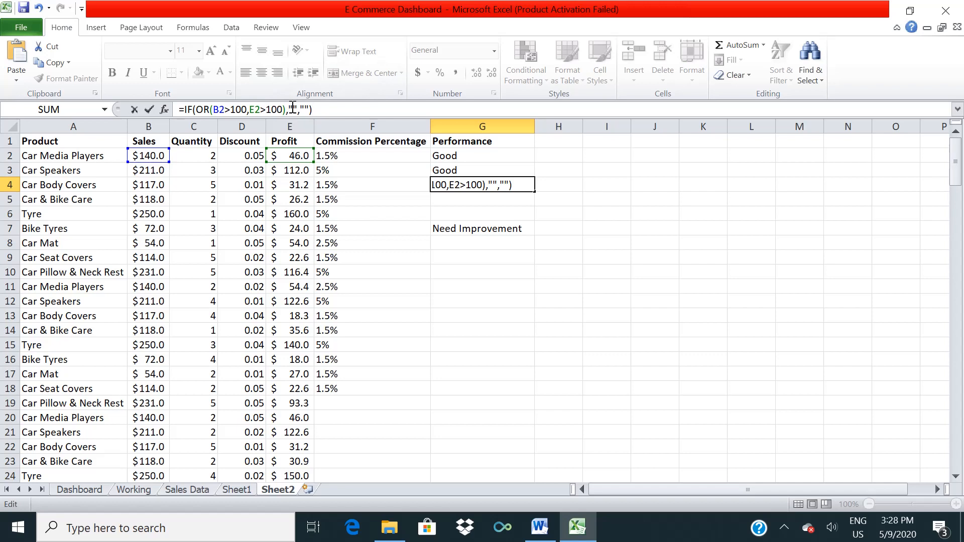
click(293, 108)
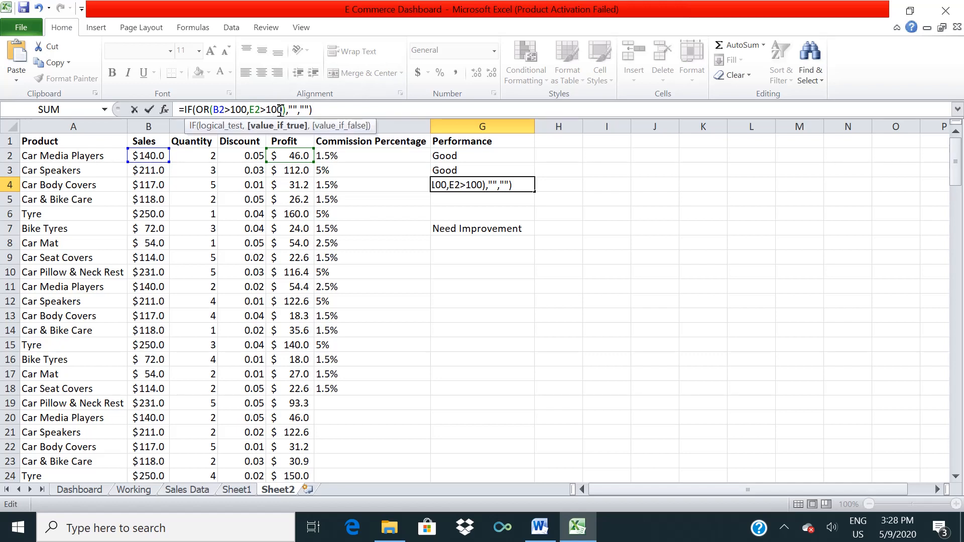
text(GOOD)
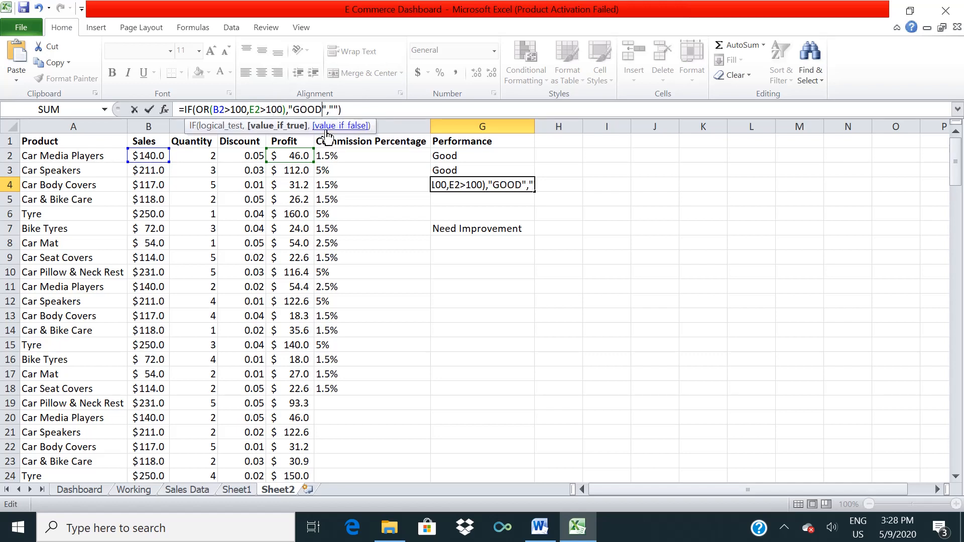
click(337, 109)
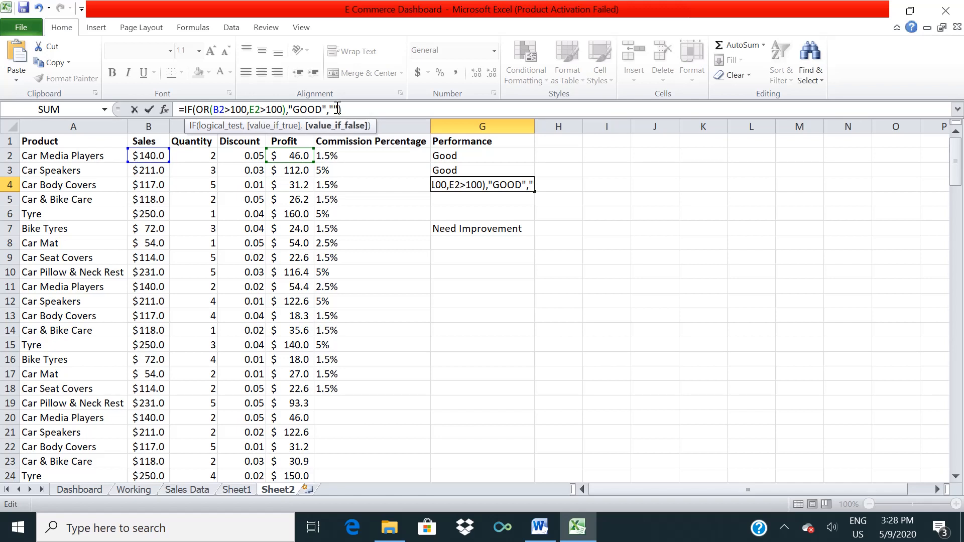
text(Need )
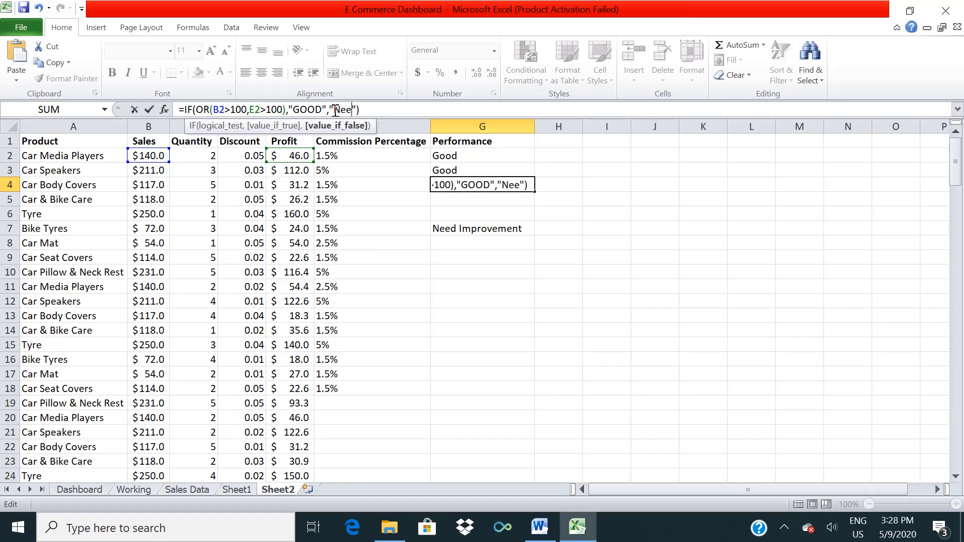
text(Improv)
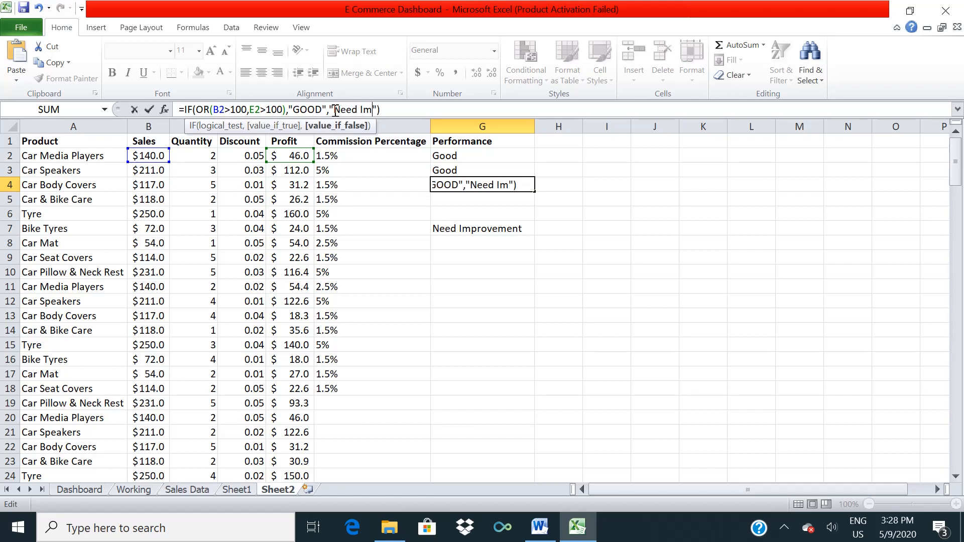
text(ement)
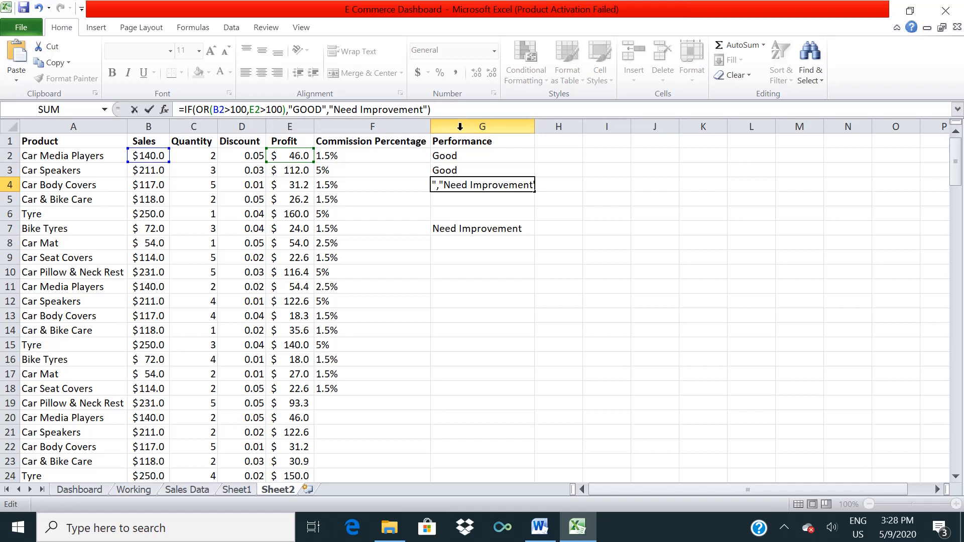
drag(434, 109, 171, 110)
key(ctrl+c)
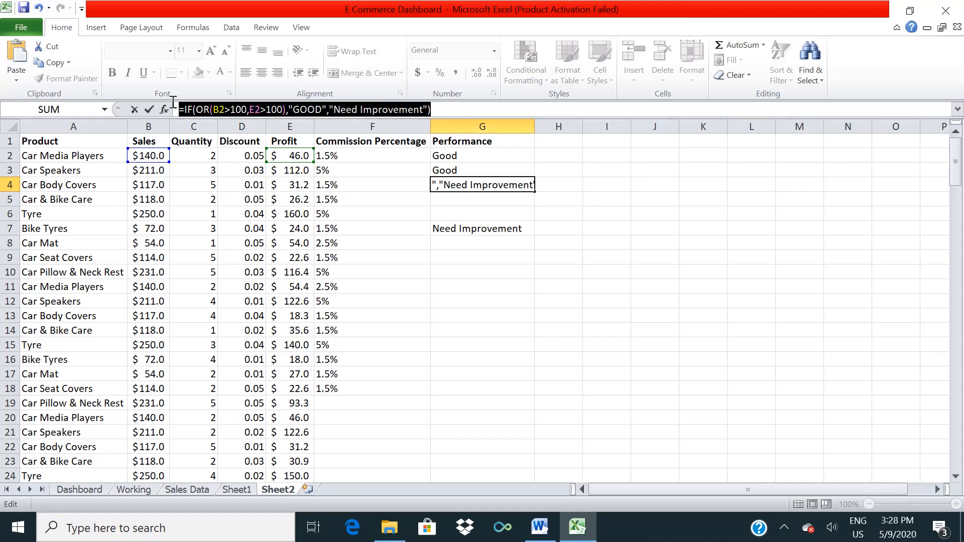
Discard the stray =G2 reference in G4 and enter the copied performance formula there
text(=)
click(491, 157)
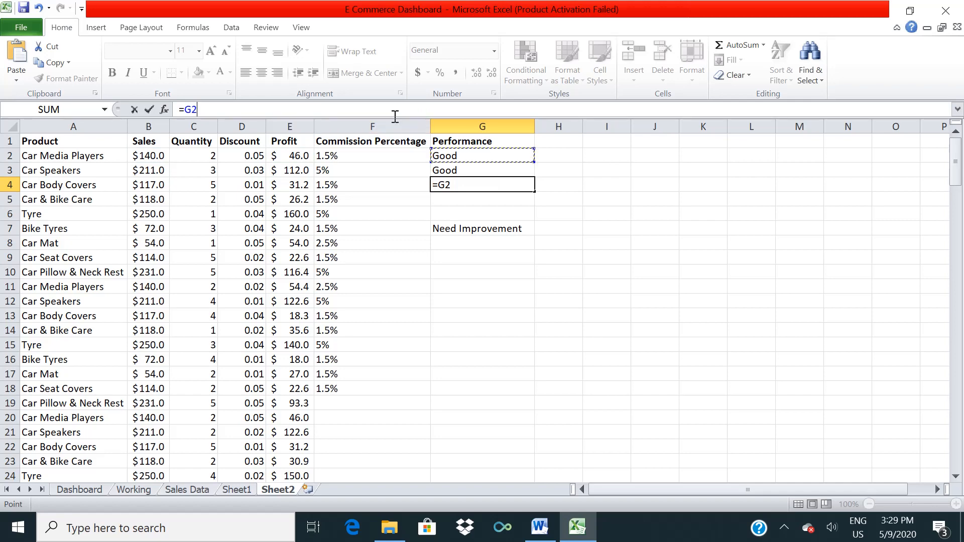
key(BackSpace)
key(BackSpace)
key(BackSpace)
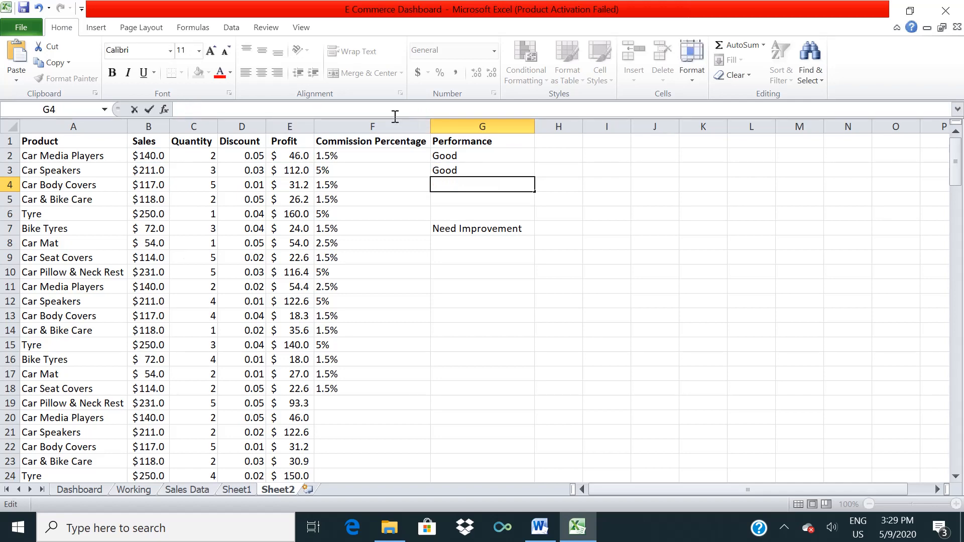
key(ctrl+v)
key(Return)
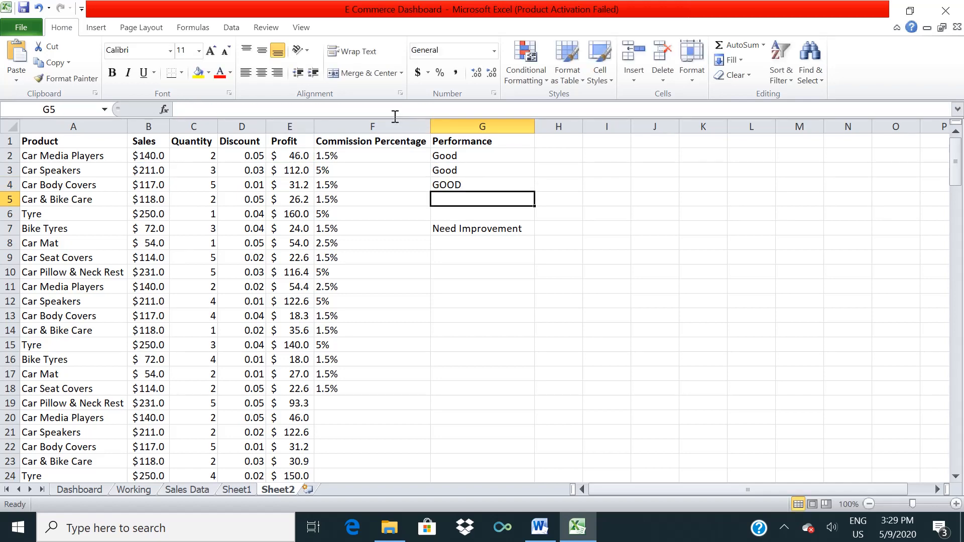
Fill the Good entry from G2 down through G18 and inspect the content of G2
click(479, 157)
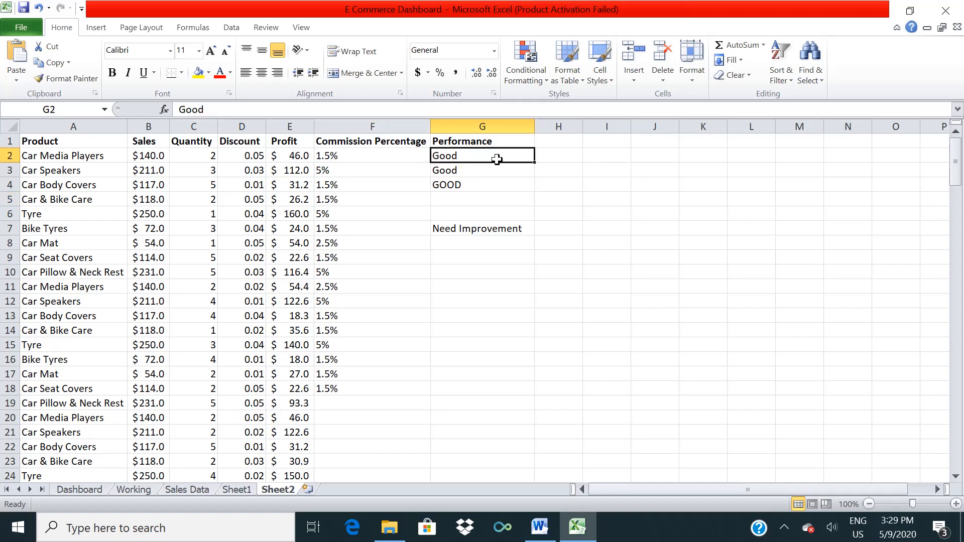
drag(534, 162, 506, 391)
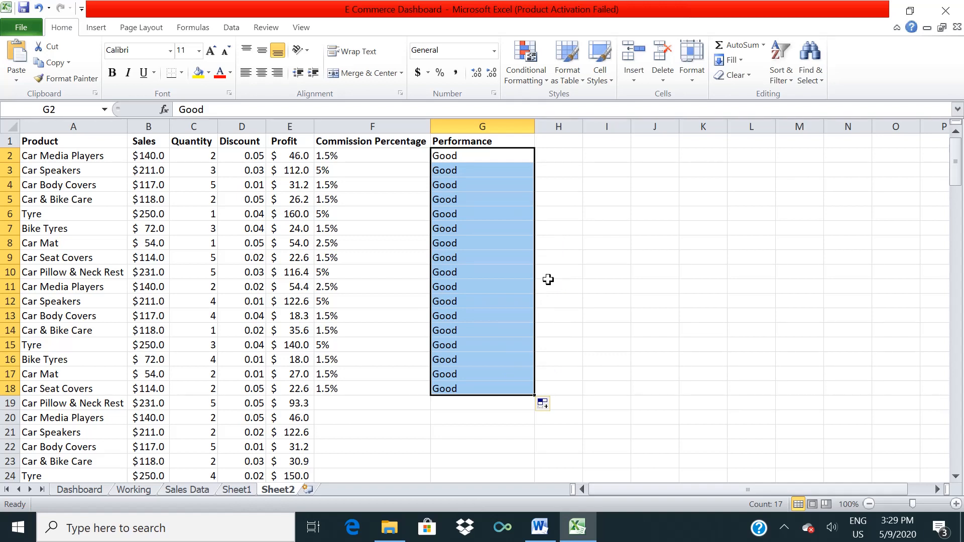
click(472, 156)
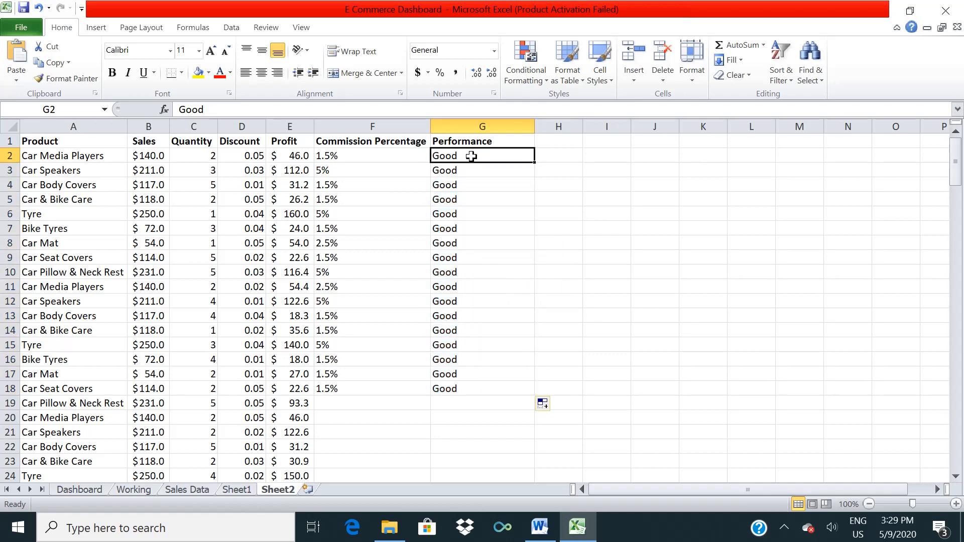
click(444, 110)
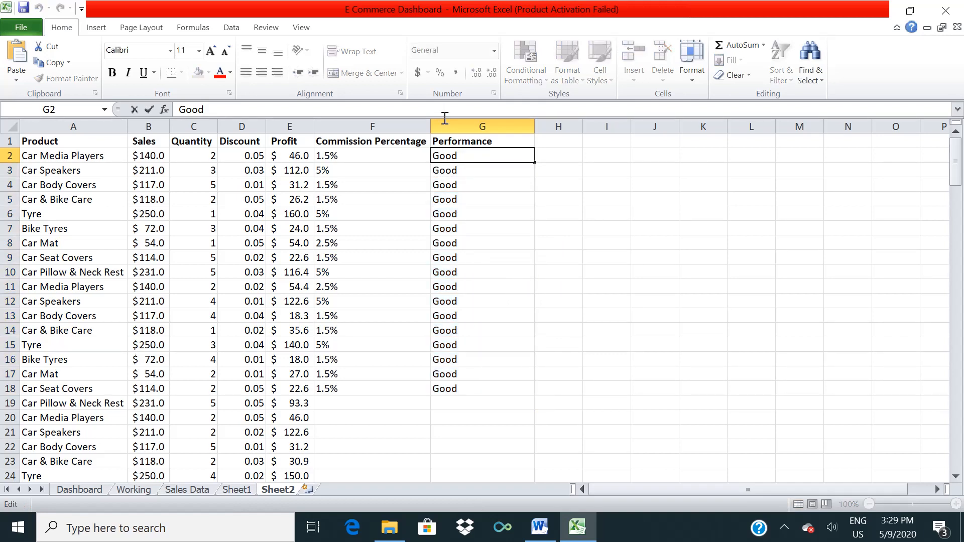
key(Escape)
Clear the Good text from G3
click(457, 166)
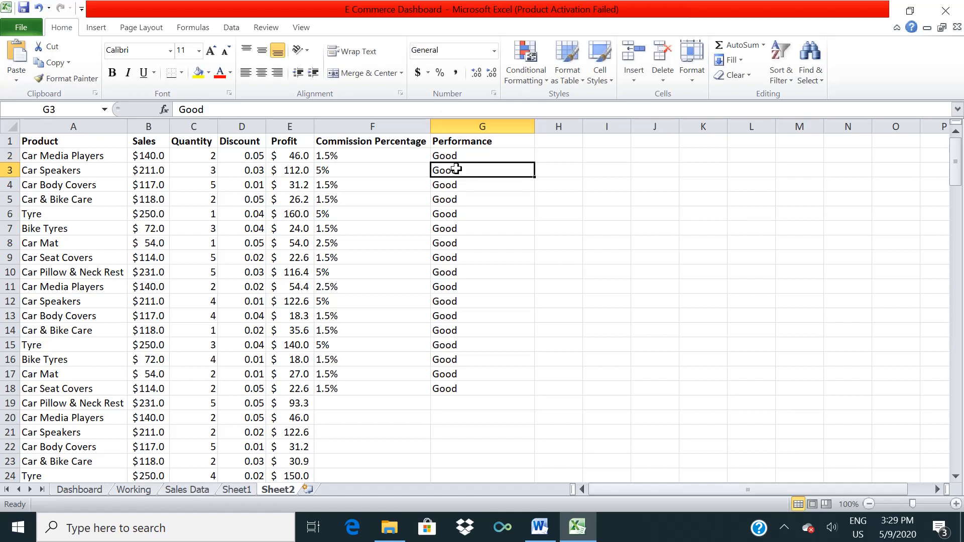
click(398, 113)
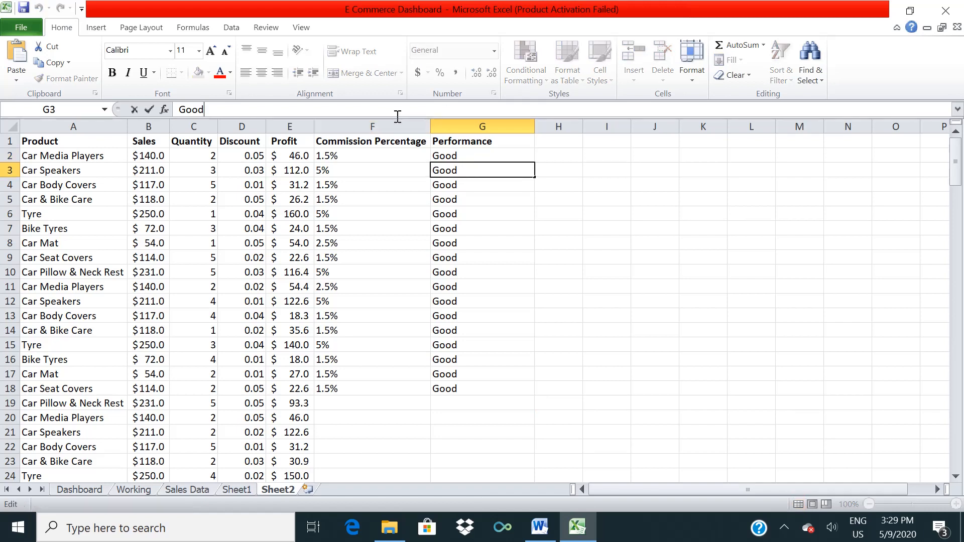
key(BackSpace)
key(BackSpace)
key(BackSpace)
key(BackSpace)
Replace the text in G2 with the copied formula =IF(OR(B2>100,E2>100),"GOOD","Need Improvement")
click(499, 156)
click(337, 108)
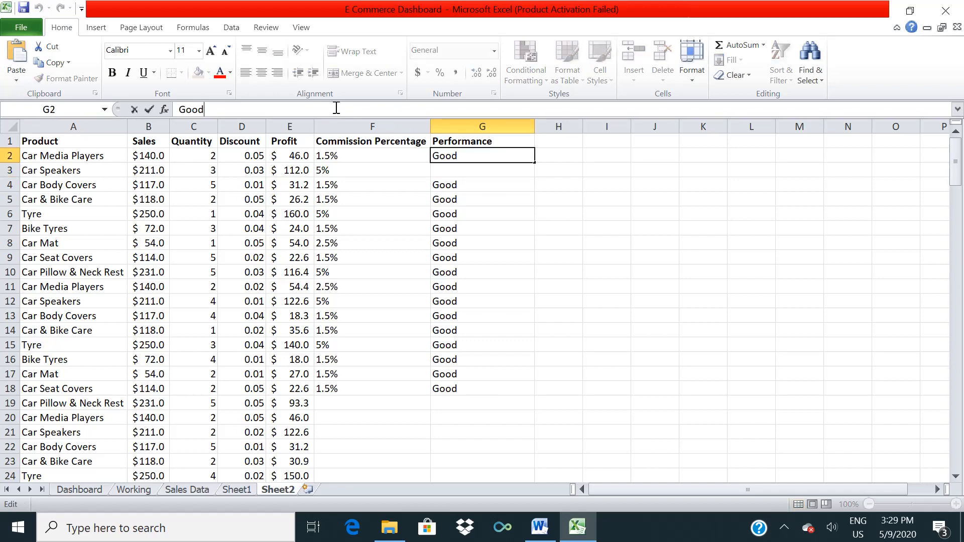
key(BackSpace)
key(BackSpace)
key(BackSpace)
key(BackSpace)
key(ctrl+v)
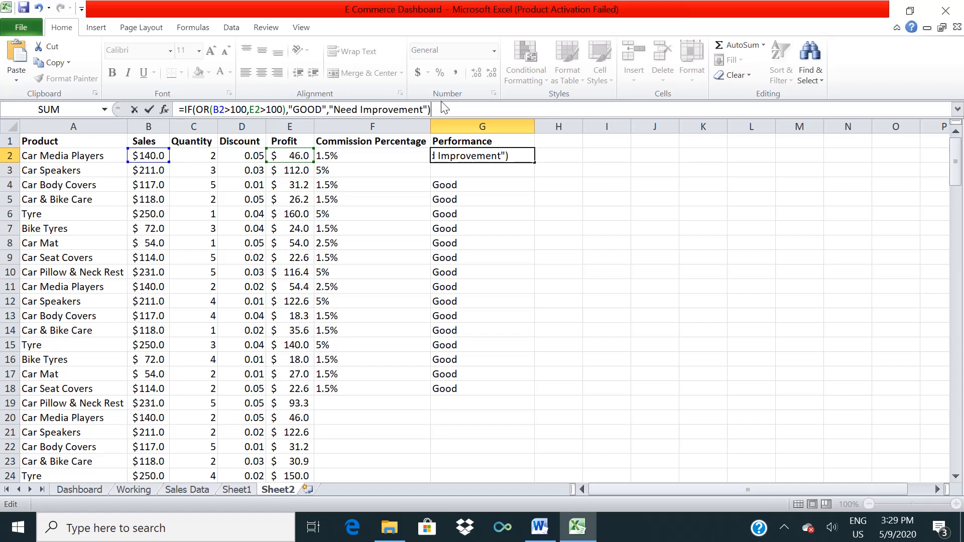
key(Return)
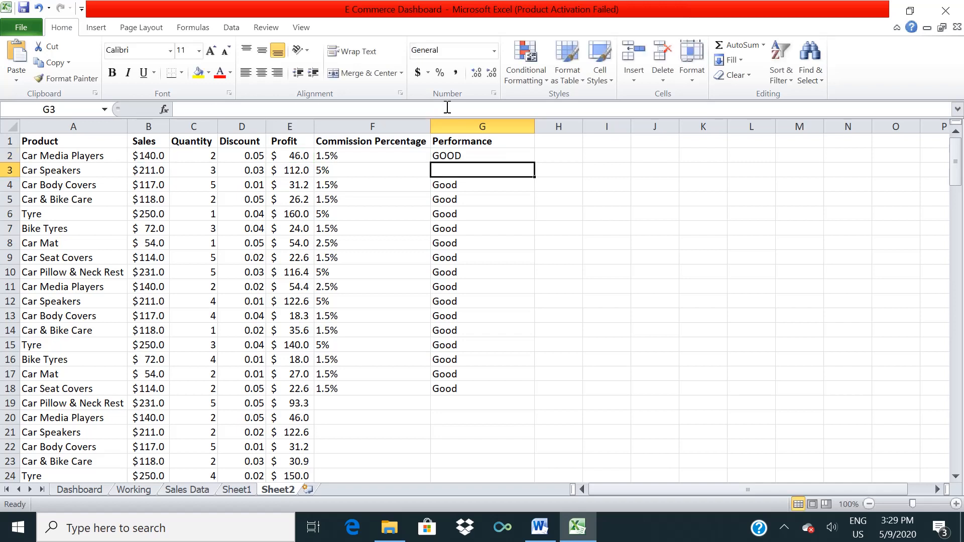
Fill the performance formula from G2 down through G18
click(489, 156)
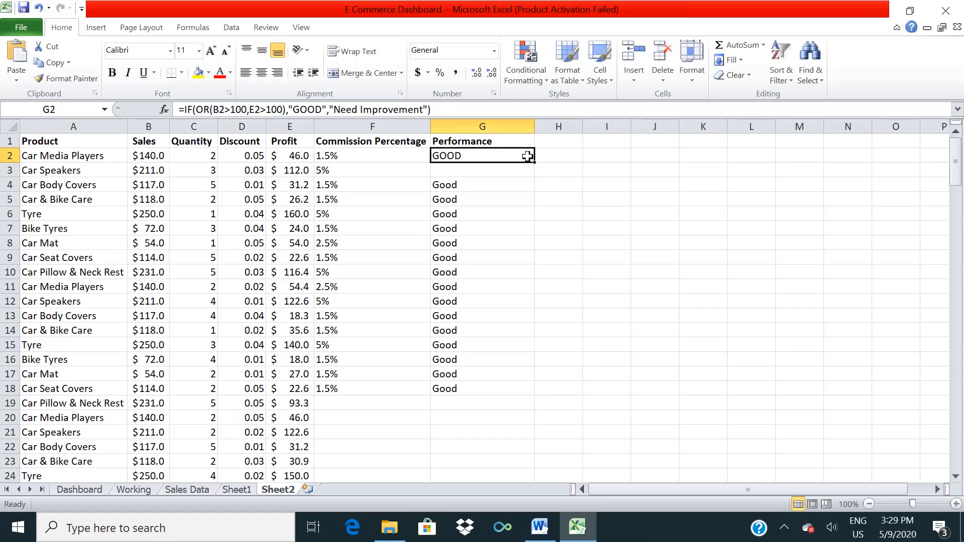
drag(535, 165, 522, 390)
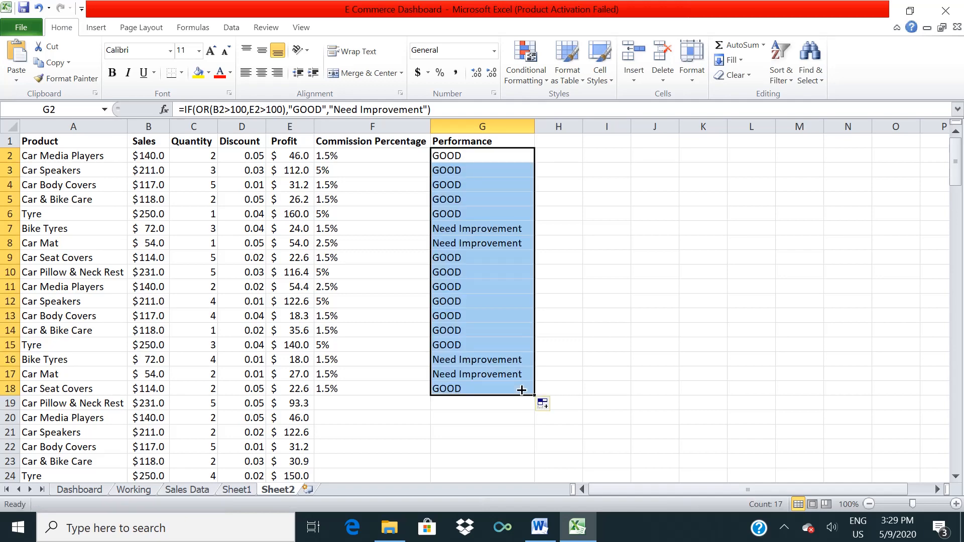
click(577, 297)
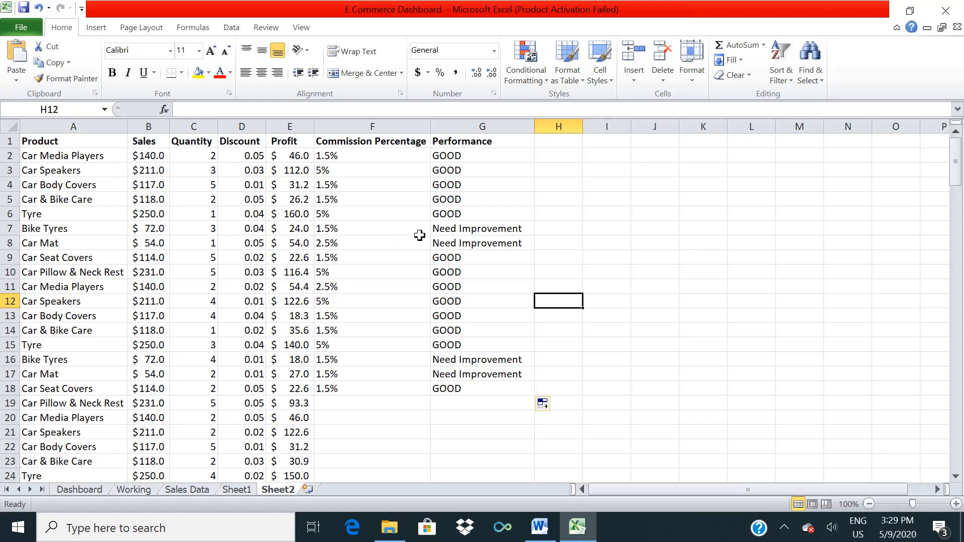
Check the Profit and Sales values in rows 2 and 3 and inspect the copied performance formulas in G4 and G3
click(293, 157)
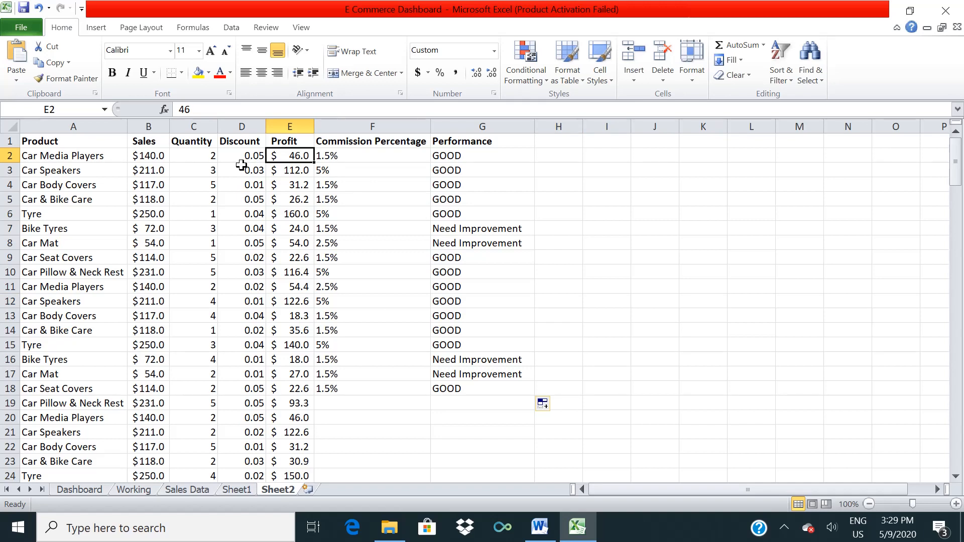
click(150, 160)
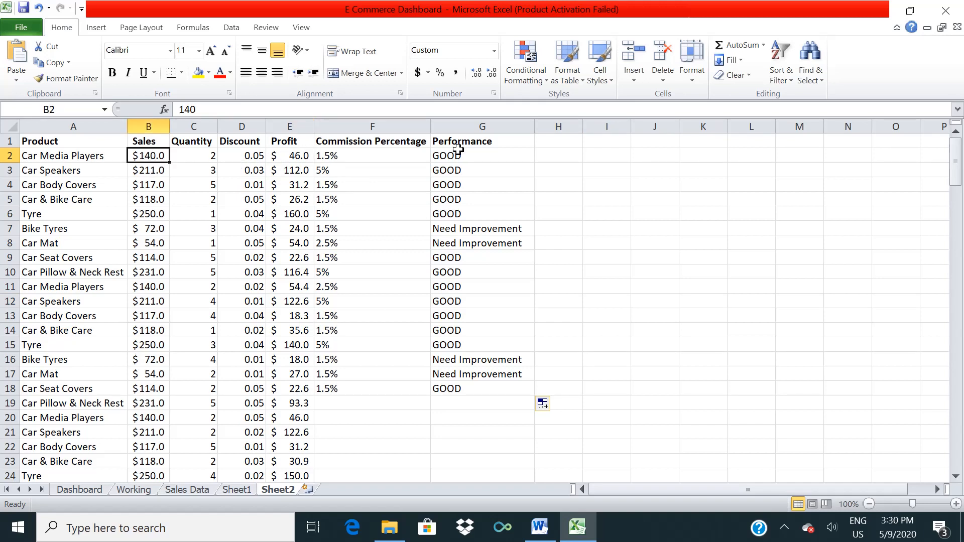
click(449, 184)
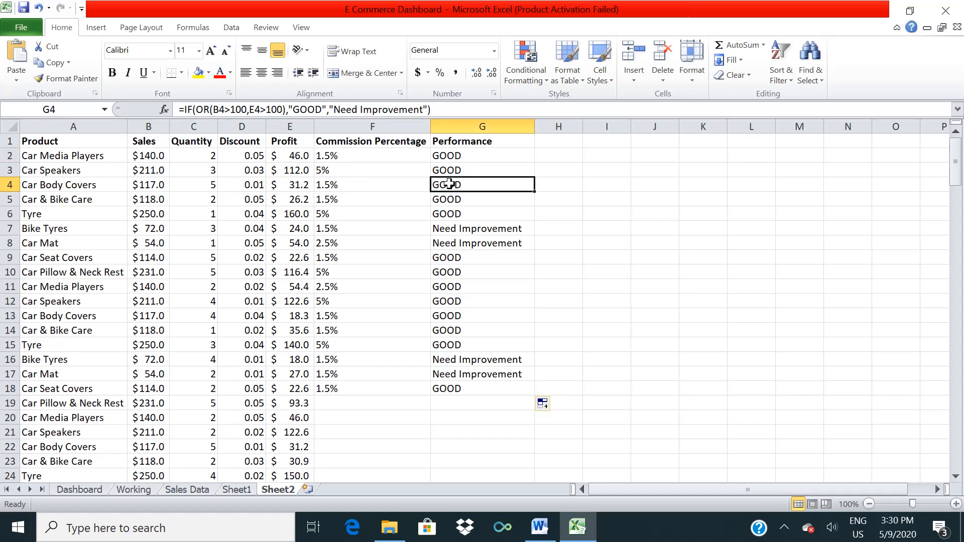
click(301, 169)
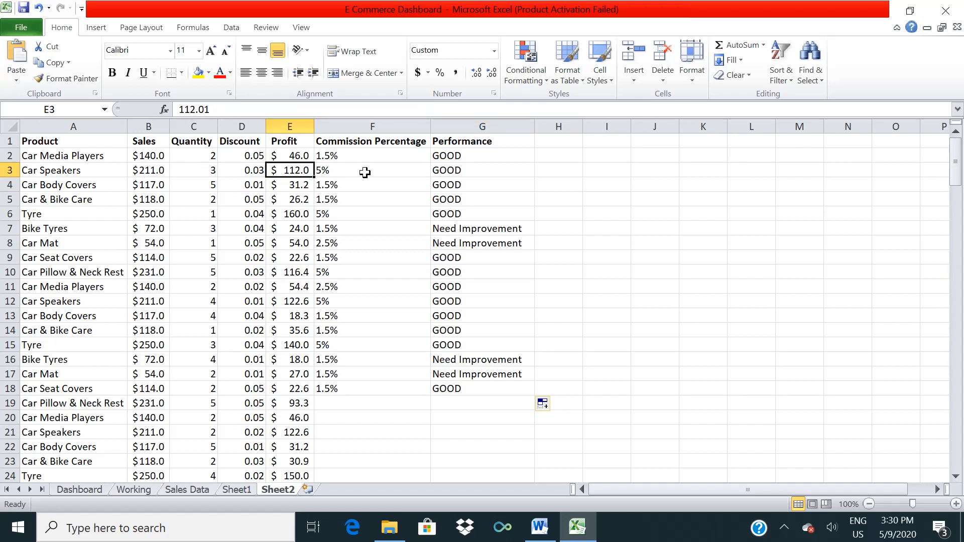
click(454, 172)
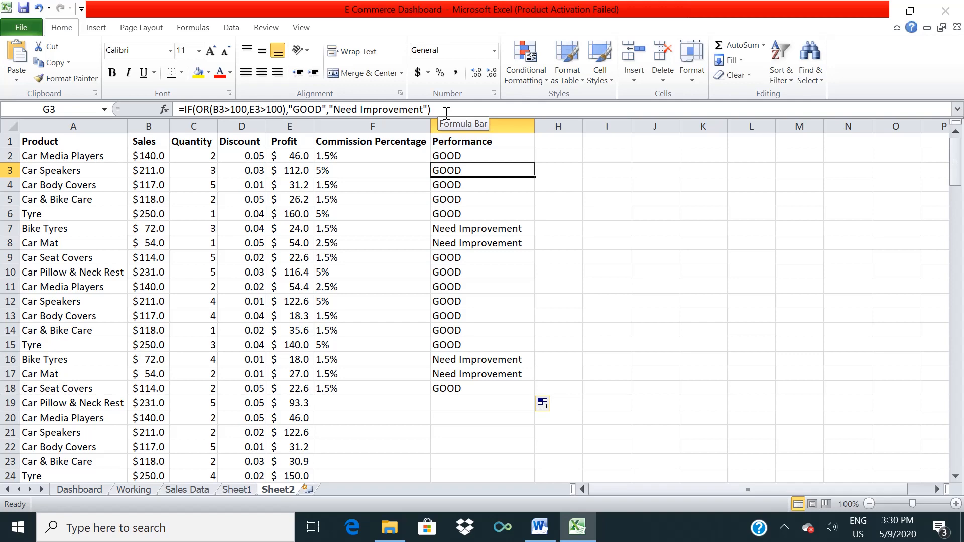
click(786, 532)
click(776, 497)
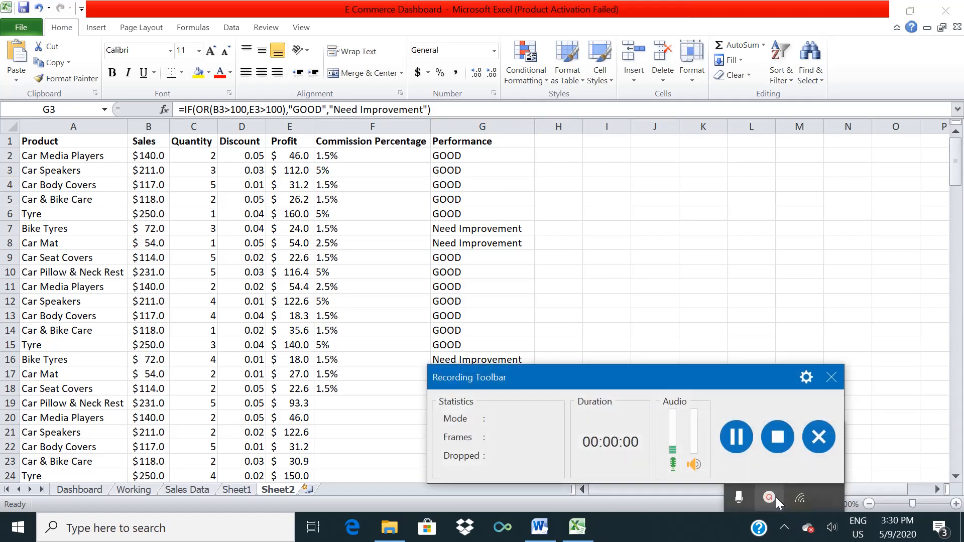